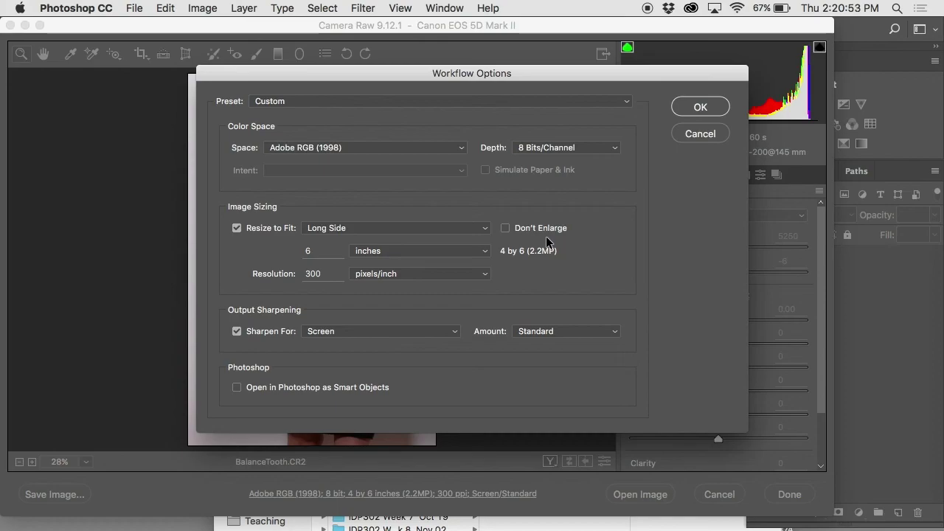
- Dismiss the Workflow Options without changes and open the raw portrait in Photoshop
left_click(700, 133)
key("Return")
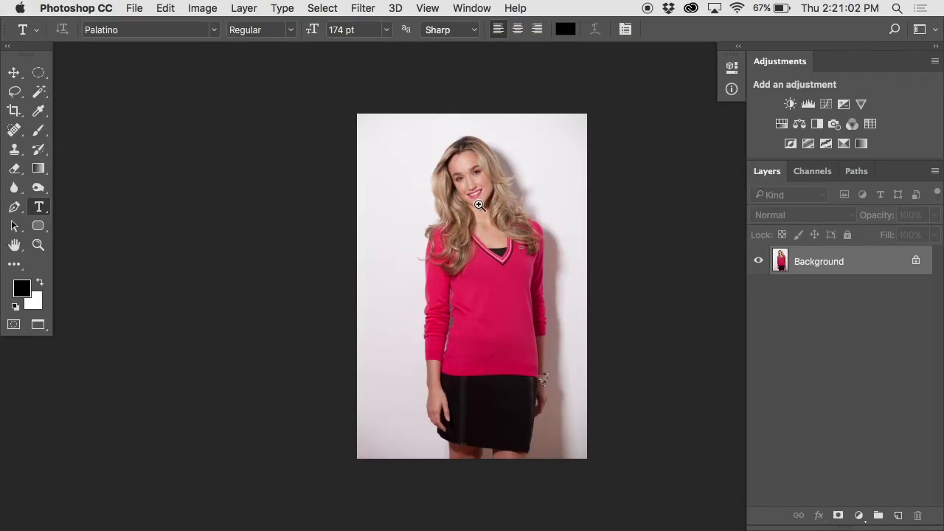
- Add a Levels adjustment layer above the portrait and brighten the midtones to 1.75
left_click_drag(476, 190, 432, 270)
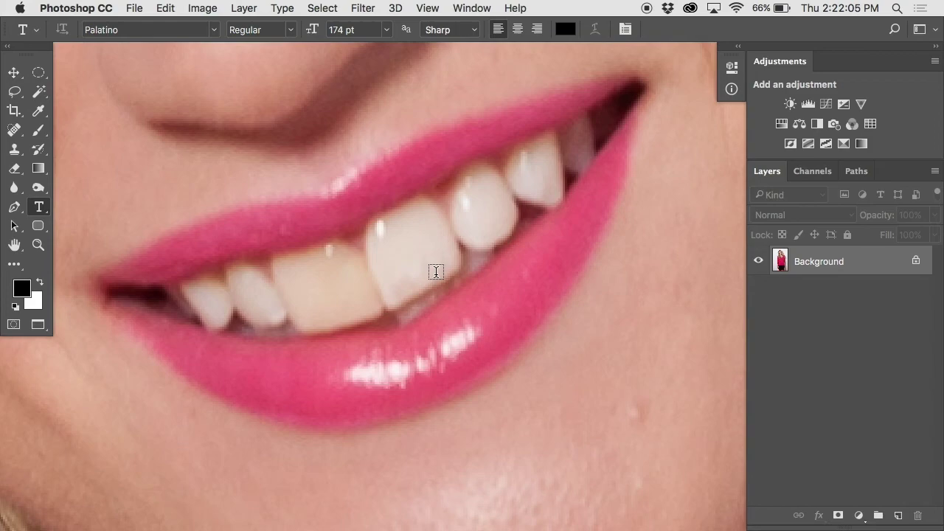
left_click(859, 516)
left_click(871, 294)
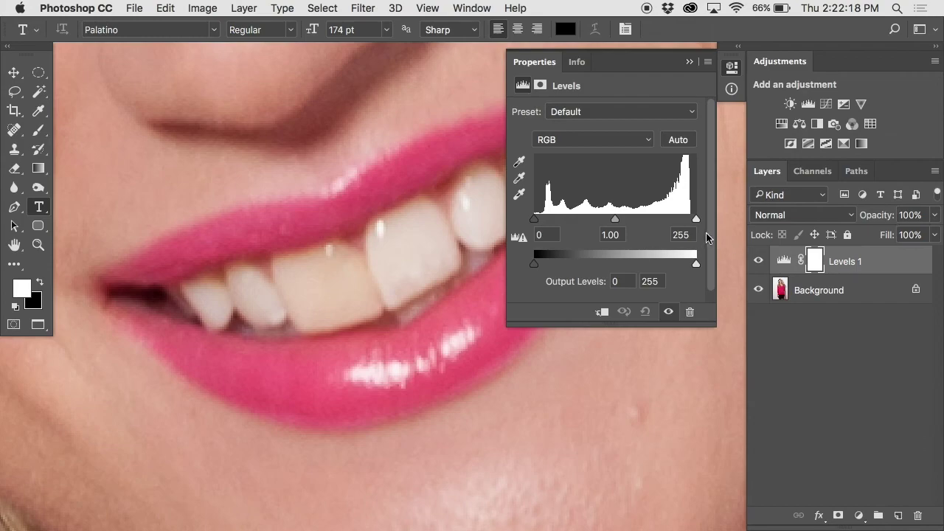
left_click_drag(615, 220, 590, 220)
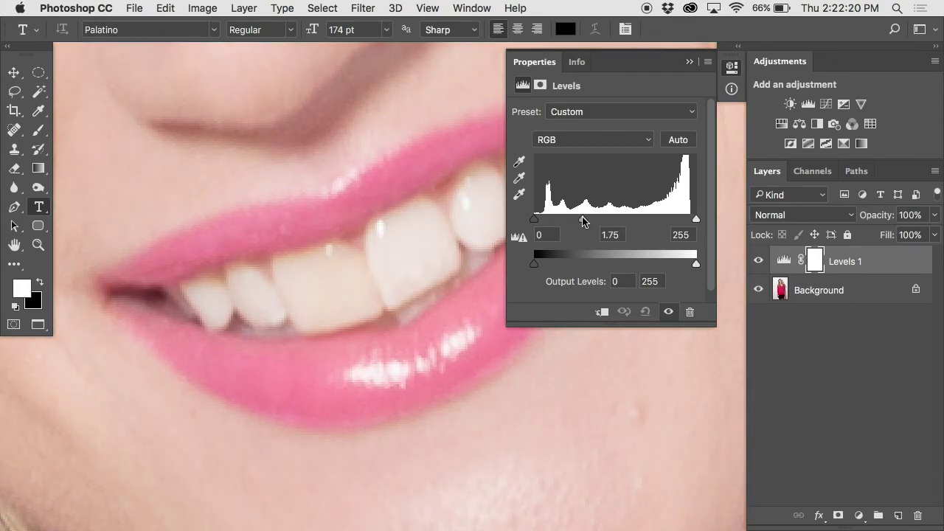
- Compare the portrait with the Levels layer hidden and shown, and invert the layer's mask to black
left_click_drag(420, 238, 396, 236)
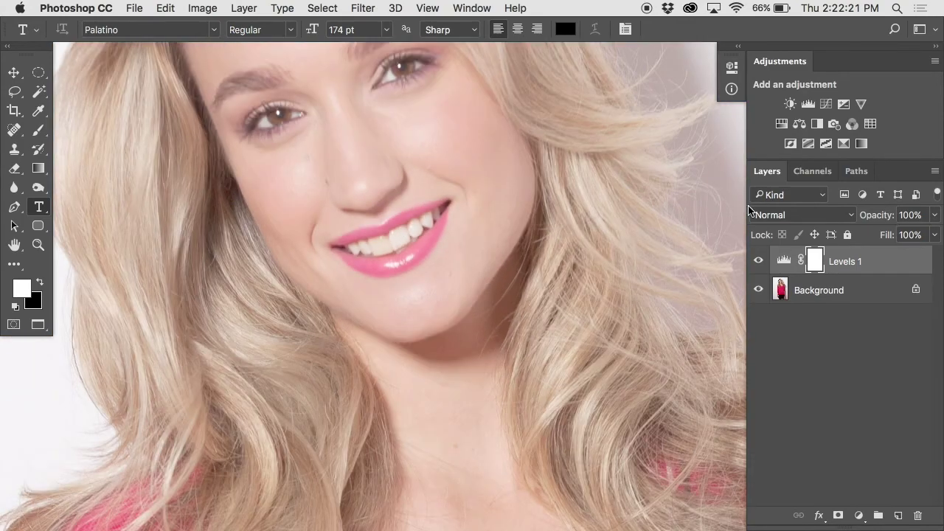
left_click(760, 260)
left_click(759, 260)
key("super+i")
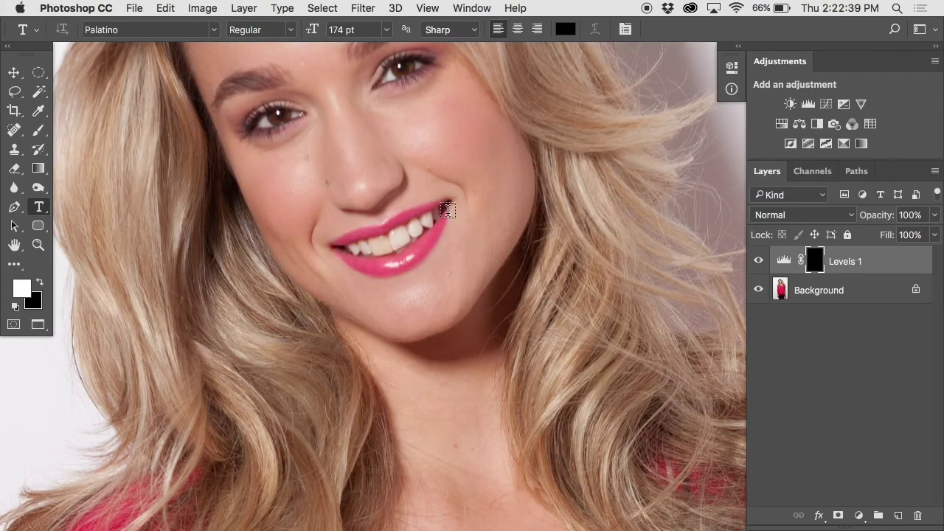
- Paint white over the discoloured front tooth on the Levels mask with a 15 px brush at 100% opacity
key("b")
key("bracketleft")
scroll(379, 235, "up", 5)
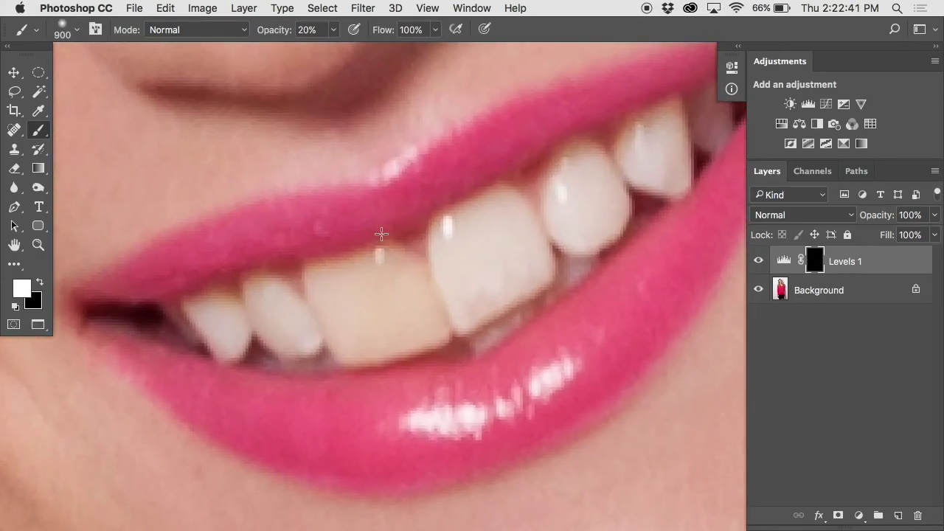
key("bracketleft")
key("bracketleft")
key("bracketleft")
key("bracketleft")
key("bracketleft")
key("bracketleft")
key("bracketleft")
key("bracketleft")
key("bracketleft")
key("bracketleft")
key("bracketleft")
key("bracketleft")
key("bracketleft")
key("bracketleft")
key("bracketleft")
key("bracketleft")
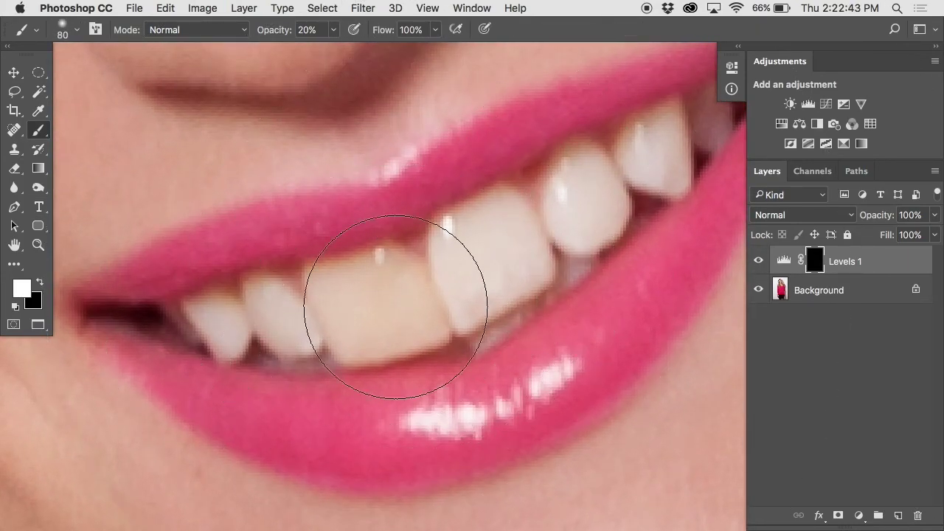
key("bracketleft")
key("bracketleft")
key("bracketleft")
key("0")
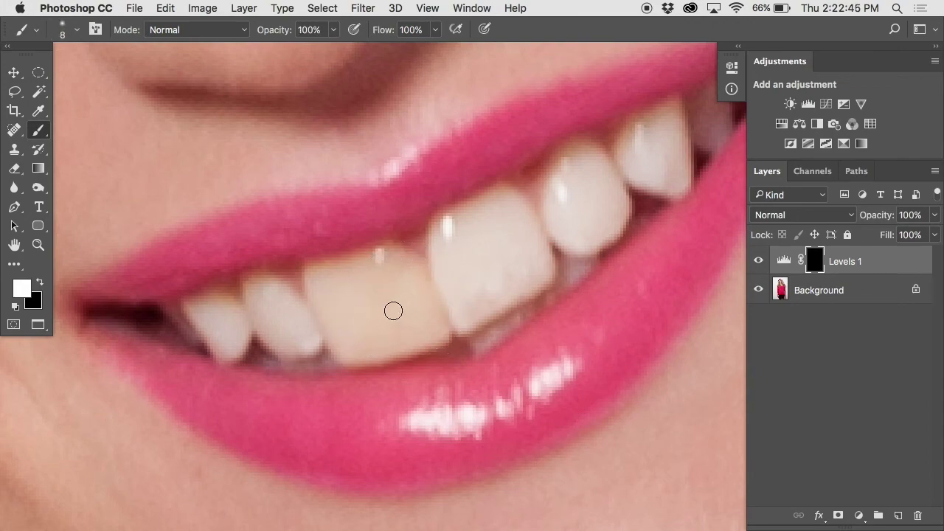
key("bracketright")
mouse_move(390, 288)
left_mouse_down()
mouse_move(362, 289)
mouse_move(360, 317)
mouse_move(341, 286)
mouse_move(320, 280)
mouse_move(385, 261)
mouse_move(404, 268)
mouse_move(429, 316)
mouse_move(418, 326)
mouse_move(354, 346)
mouse_move(331, 309)
mouse_move(422, 326)
left_mouse_up()
key("super+minus")
key("x")
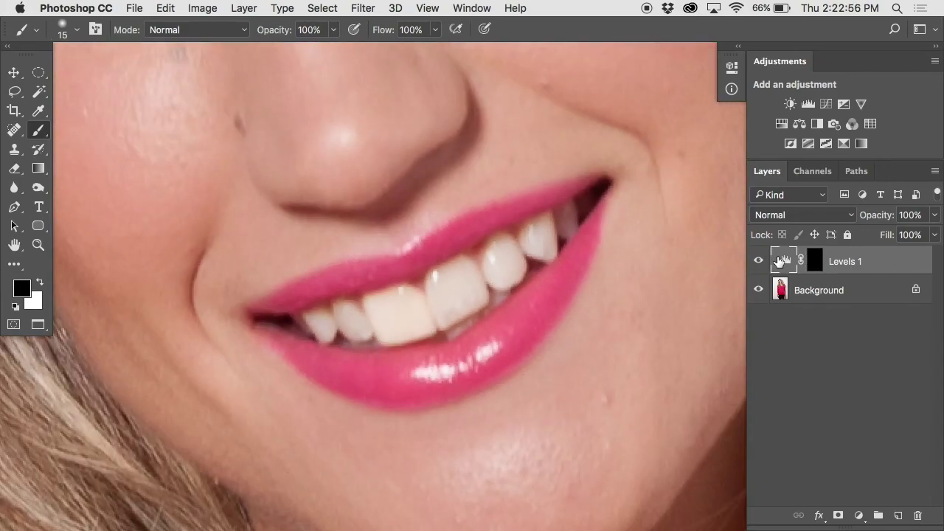
- Reduce the Levels midtone value to 1.38 to match the tooth's brightness to its neighbours
double_click(783, 260)
scroll(375, 293, "right", 5)
scroll(375, 293, "down", 2)
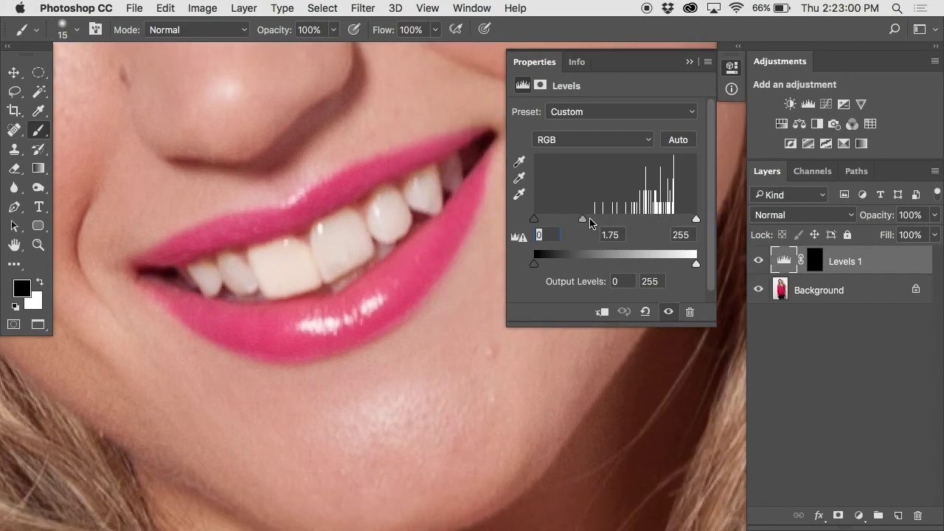
mouse_move(581, 224)
left_mouse_down()
mouse_move(627, 222)
mouse_move(558, 219)
mouse_move(653, 219)
mouse_move(564, 220)
mouse_move(609, 219)
mouse_move(598, 219)
left_mouse_up()
key("super+minus")
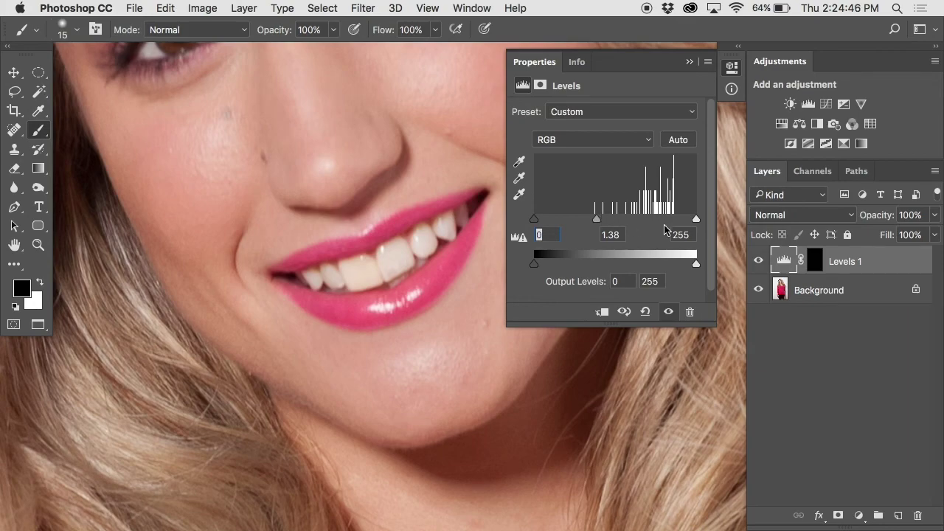
left_click(908, 258)
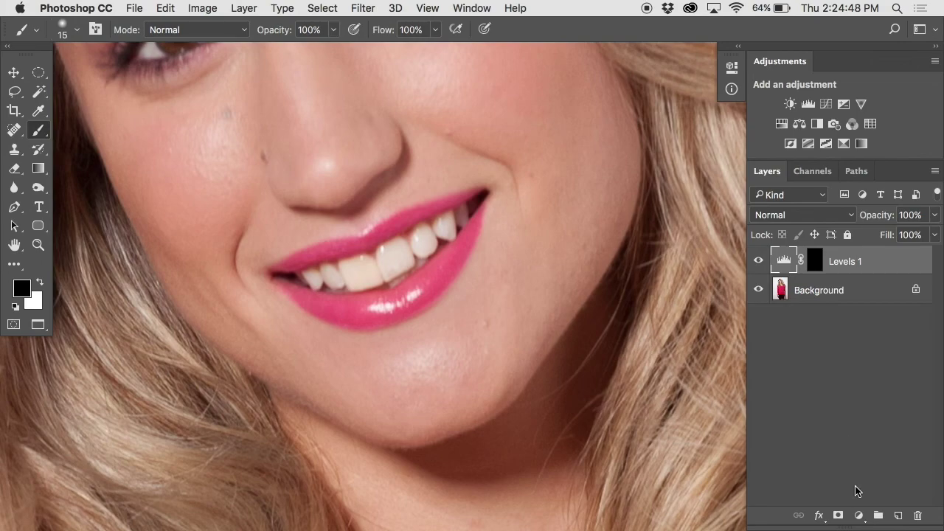
- Add a Hue/Saturation adjustment layer with Saturation at -100 and invert its mask to black
left_click(858, 516)
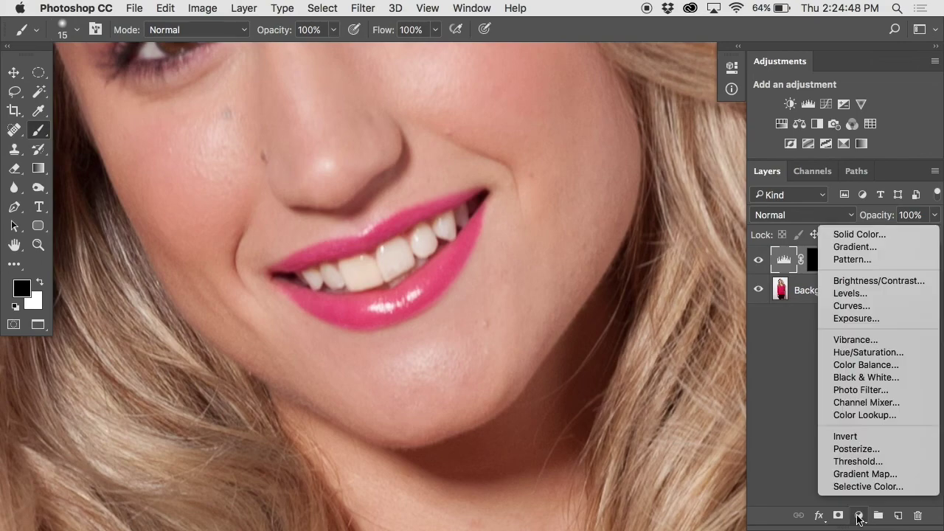
left_click(877, 355)
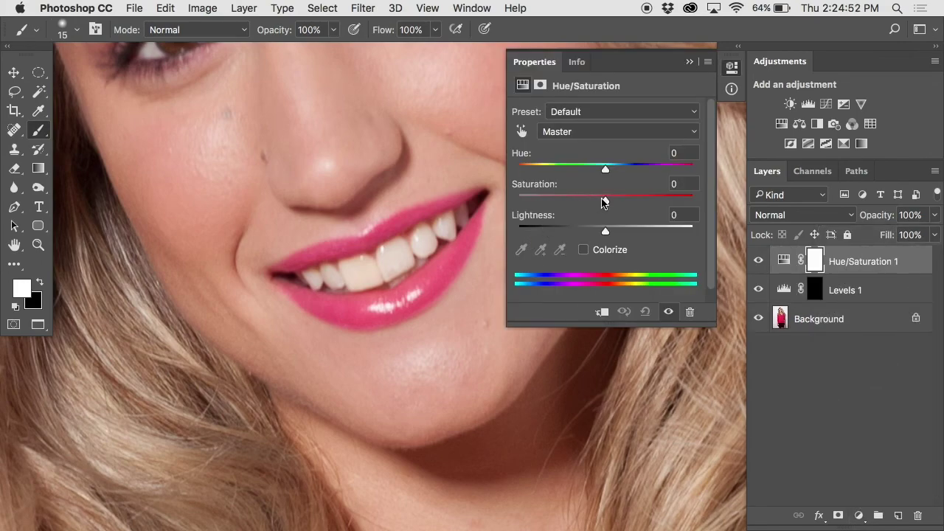
left_click_drag(603, 202, 518, 199)
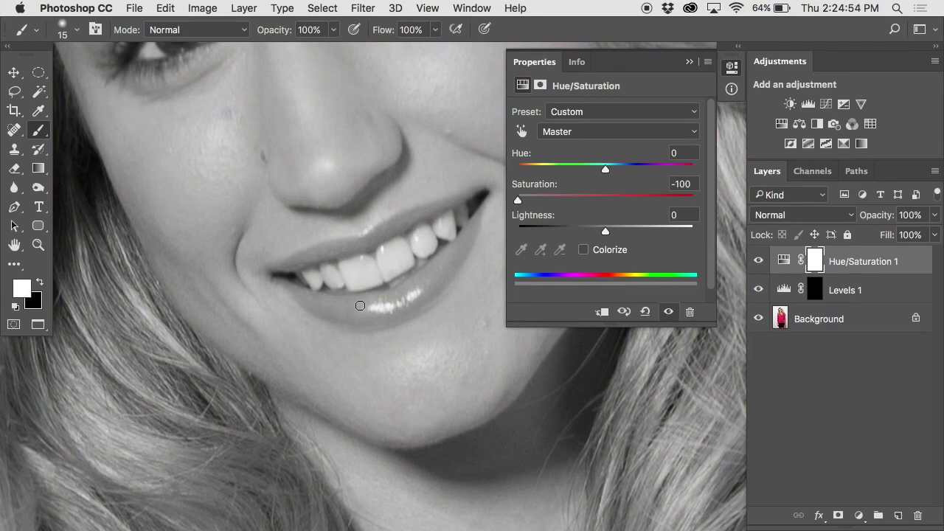
scroll(360, 305, "right", 5)
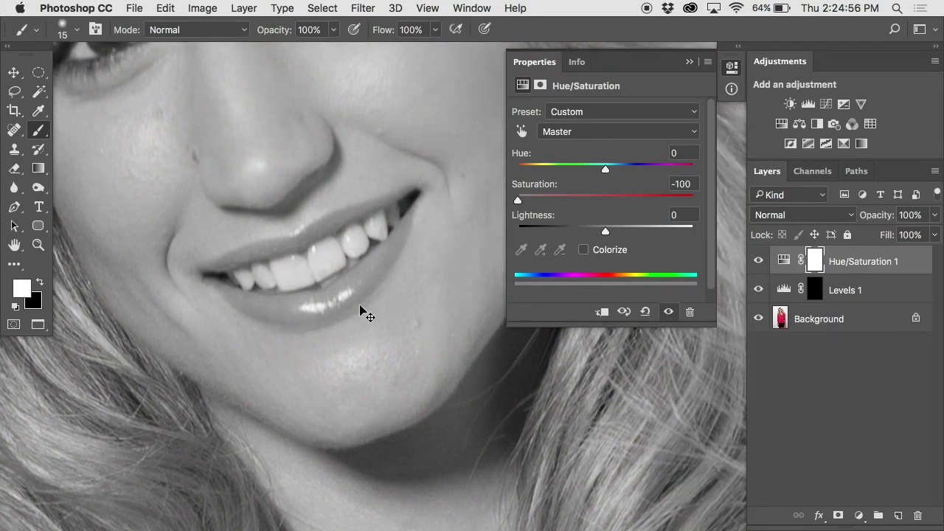
key("super+i")
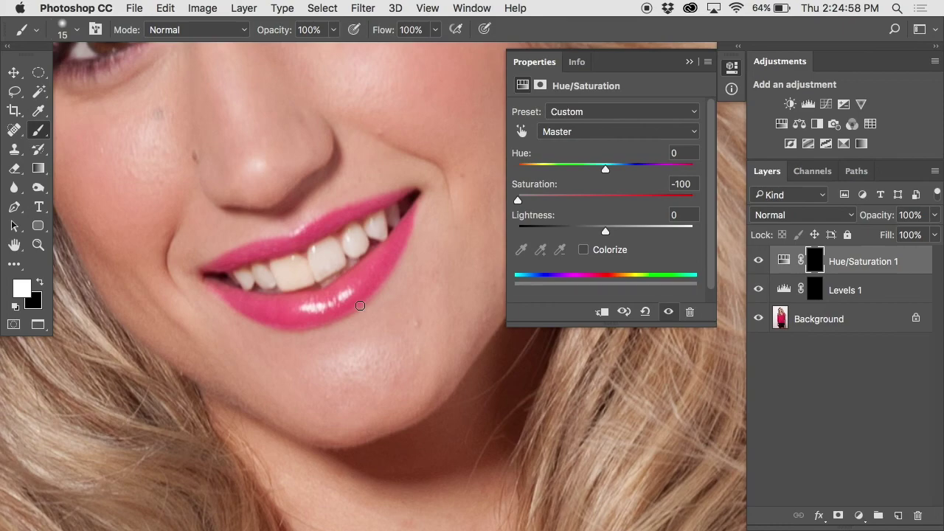
- Paint white on the Hue/Saturation mask over the teeth to the right of the discoloured one with a 10 px brush
left_click(312, 248, "super")
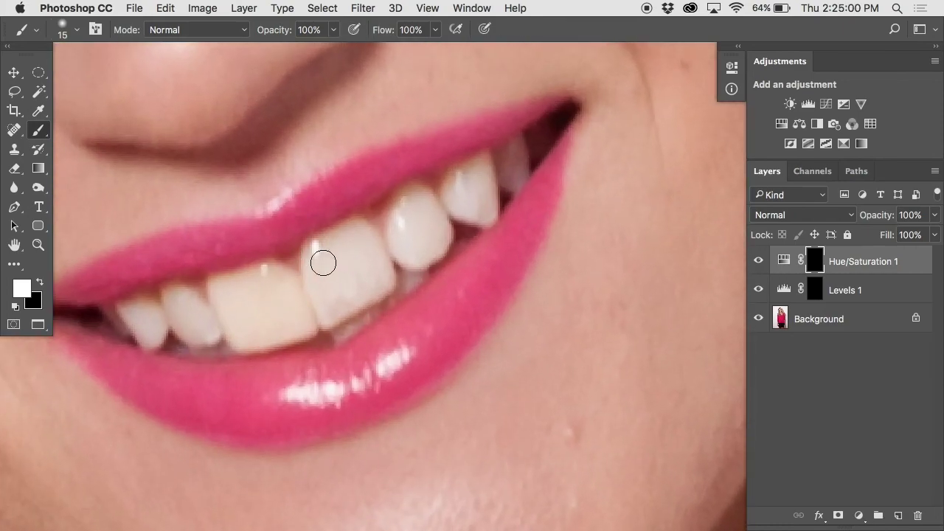
key("bracketleft")
mouse_move(333, 263)
left_mouse_down()
mouse_move(362, 251)
mouse_move(319, 282)
mouse_move(343, 255)
mouse_move(327, 272)
mouse_move(310, 268)
mouse_move(314, 251)
mouse_move(362, 227)
mouse_move(378, 246)
mouse_move(412, 195)
mouse_move(432, 199)
mouse_move(475, 168)
mouse_move(522, 151)
mouse_move(523, 174)
mouse_move(488, 175)
mouse_move(491, 215)
mouse_move(458, 210)
mouse_move(463, 196)
mouse_move(483, 193)
mouse_move(474, 197)
mouse_move(515, 164)
mouse_move(479, 207)
mouse_move(448, 218)
mouse_move(434, 259)
mouse_move(397, 238)
mouse_move(390, 294)
mouse_move(342, 333)
mouse_move(404, 278)
mouse_move(374, 283)
mouse_move(377, 261)
mouse_move(339, 306)
mouse_move(320, 292)
mouse_move(331, 318)
mouse_move(351, 264)
mouse_move(375, 261)
mouse_move(348, 309)
mouse_move(326, 284)
mouse_move(355, 252)
mouse_move(413, 239)
left_mouse_up()
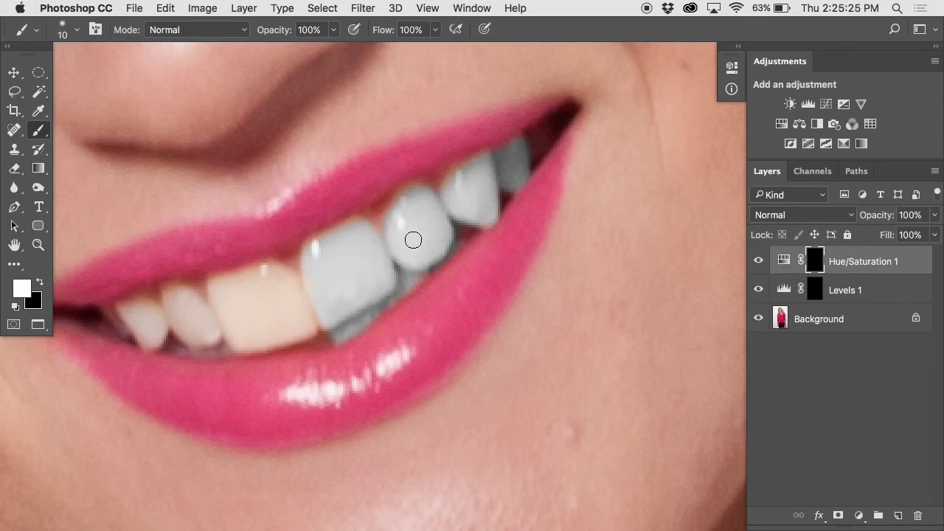
- Show the Hue/Saturation mask alone, paint the missed gaps inside the white area, and return to the photo view
left_click(811, 260, "alt")
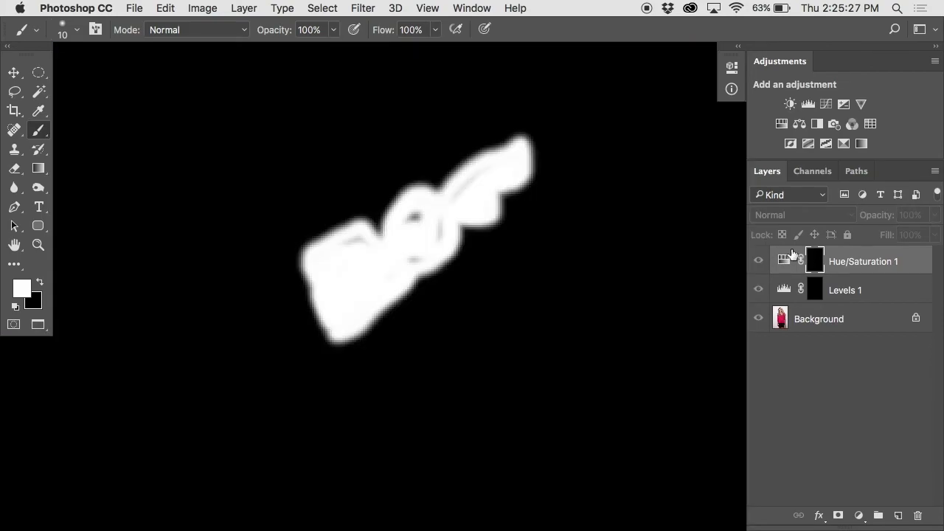
mouse_move(400, 223)
left_mouse_down()
mouse_move(436, 218)
mouse_move(442, 237)
mouse_move(424, 263)
mouse_move(403, 268)
mouse_move(413, 219)
mouse_move(453, 198)
left_mouse_up()
mouse_move(477, 178)
left_mouse_down()
mouse_move(395, 272)
mouse_move(379, 271)
mouse_move(359, 234)
mouse_move(347, 264)
left_mouse_up()
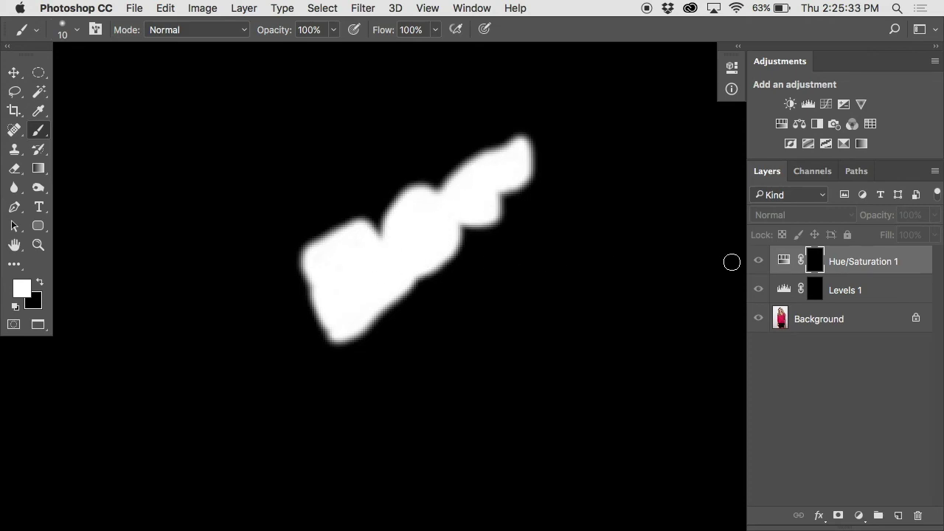
left_click(807, 261, "alt")
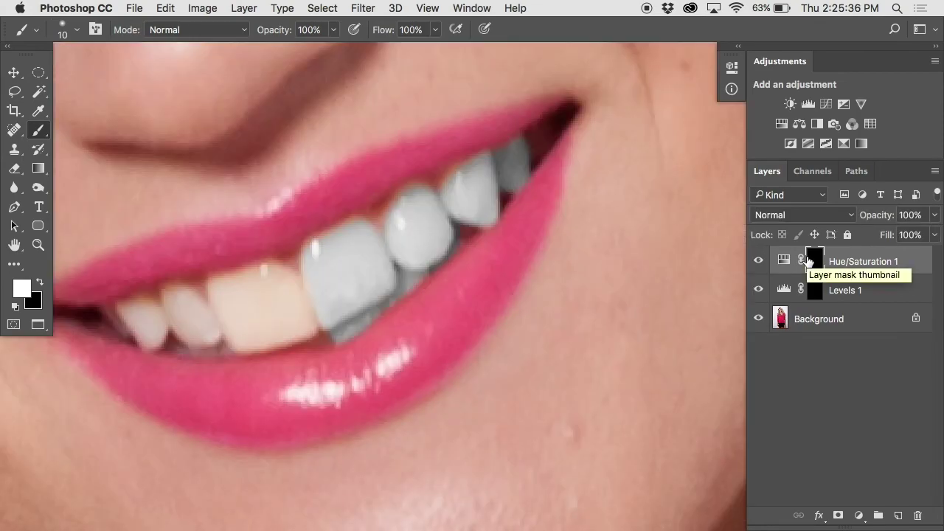
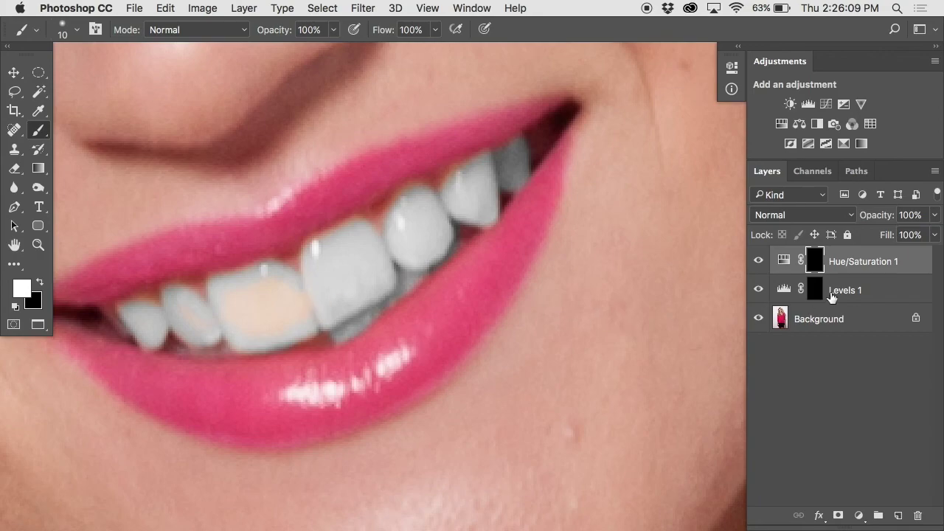
- Show the Hue/Saturation mask alone and select the black gap inside the front tooth's outline with the Magic Wand
left_click(813, 261, "alt")
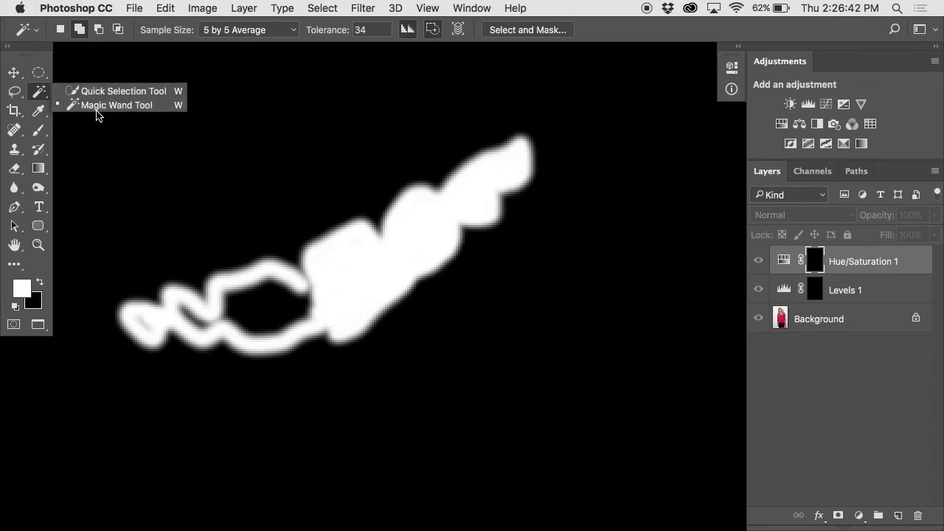
left_click(107, 107)
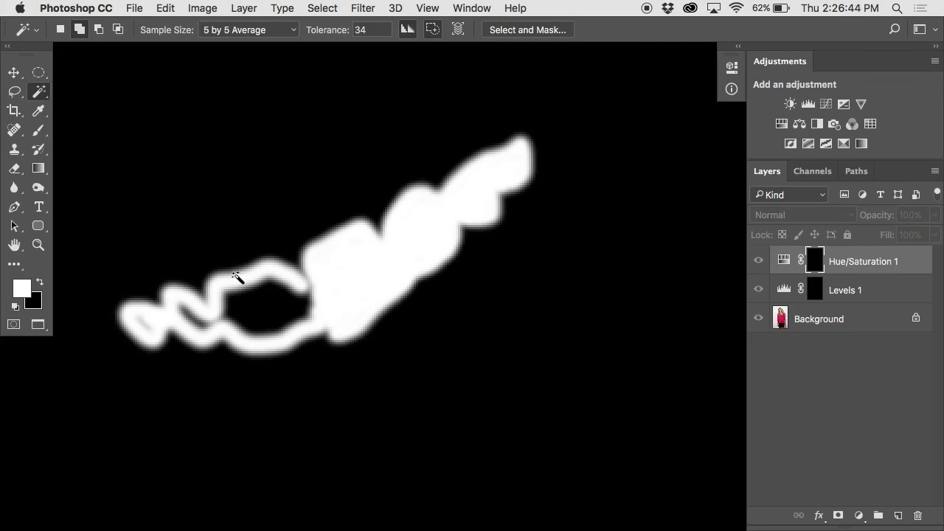
left_click(260, 300)
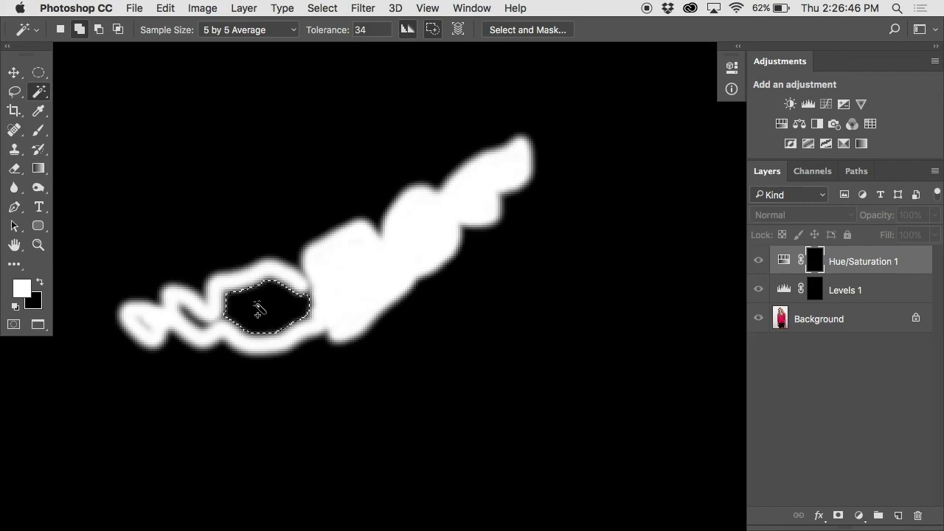
- Try filling the selected gap in the mask with white, and undo that fill
left_click(258, 306, "super")
left_click(259, 306, "super")
left_click(165, 8)
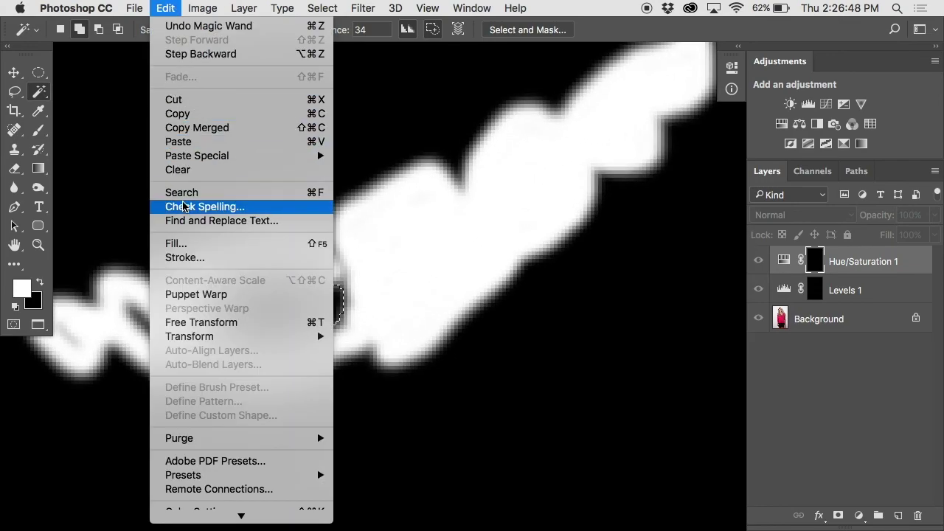
left_click(193, 246)
left_click(562, 188)
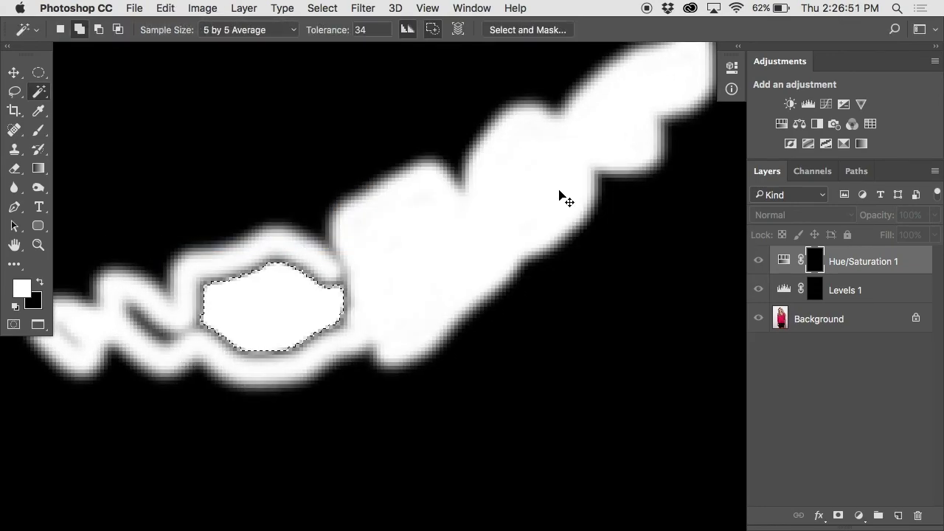
left_click(261, 271)
key("BackSpace")
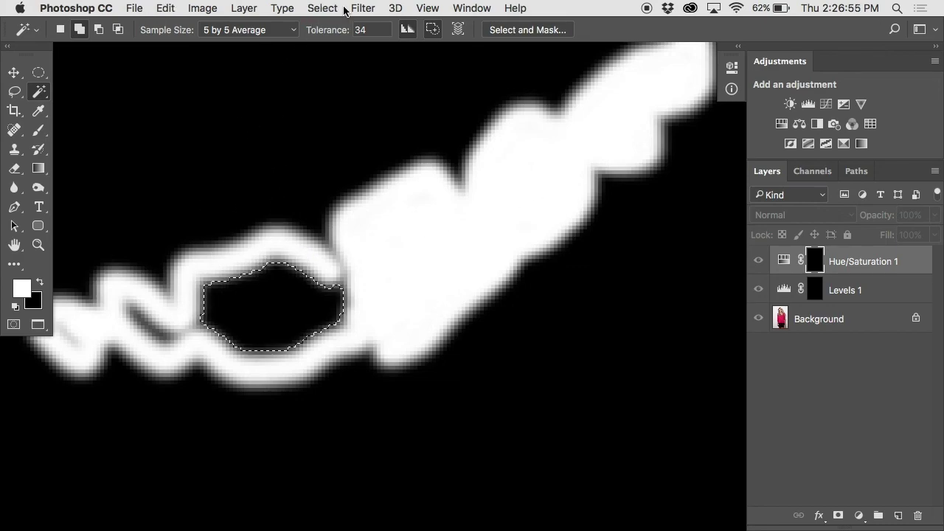
- Expand the selection around the black gap by 5 pixels
left_click(323, 9)
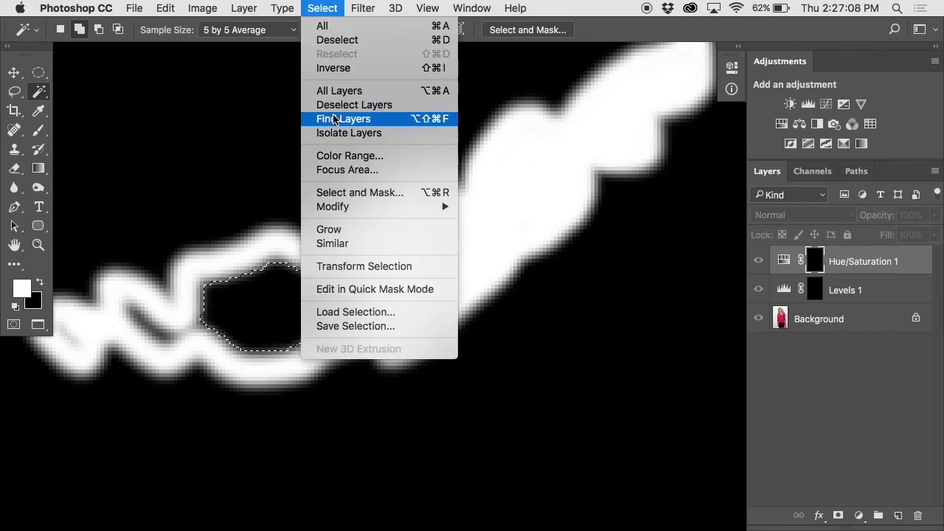
mouse_move(372, 208)
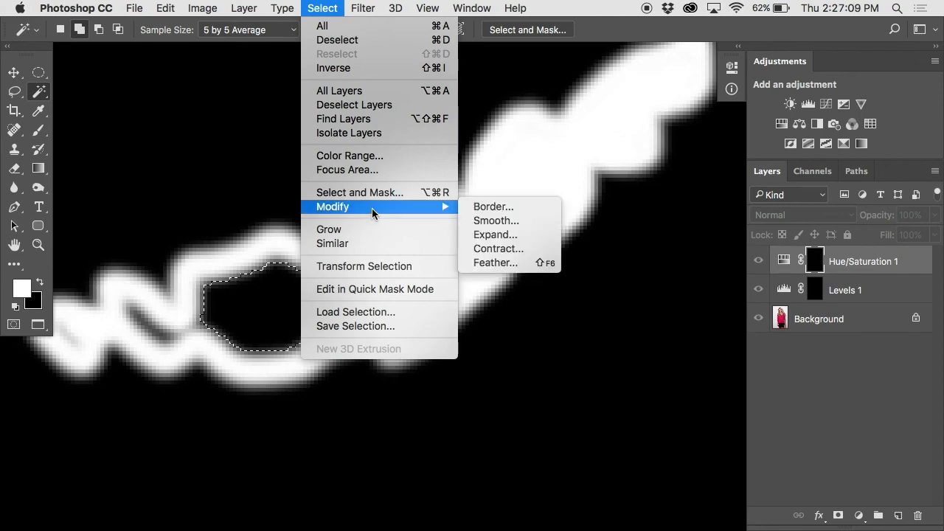
left_click(484, 235)
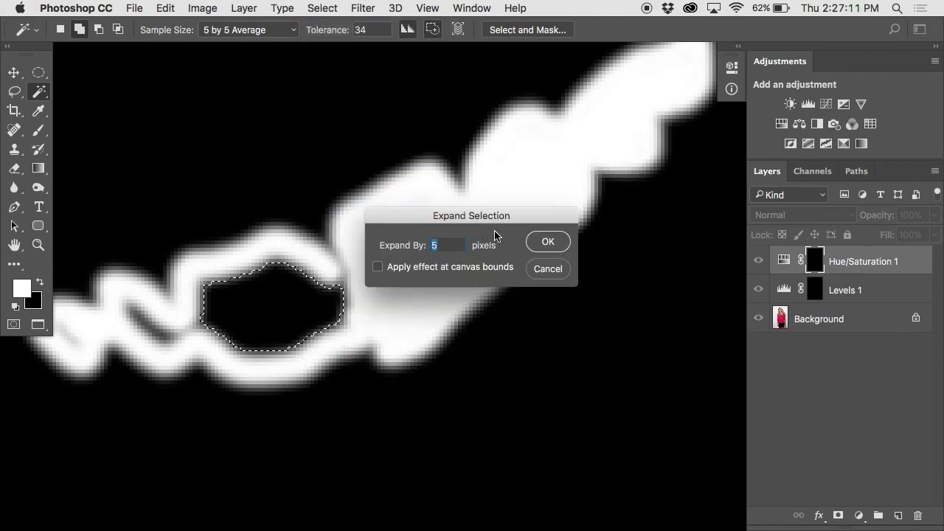
left_click(546, 241)
- Fill the expanded selection in the Hue/Saturation mask with white at 100% opacity, and deselect it
left_click(165, 7)
key("Escape")
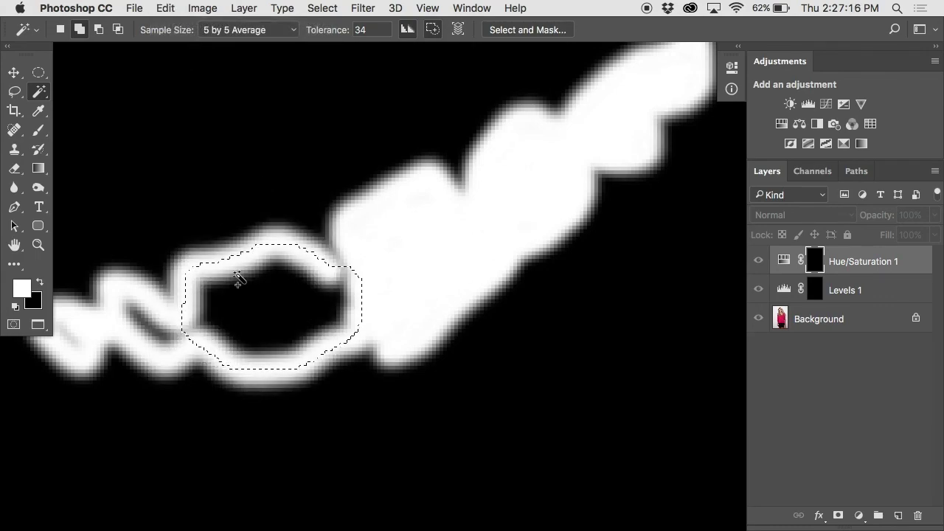
left_click(169, 8)
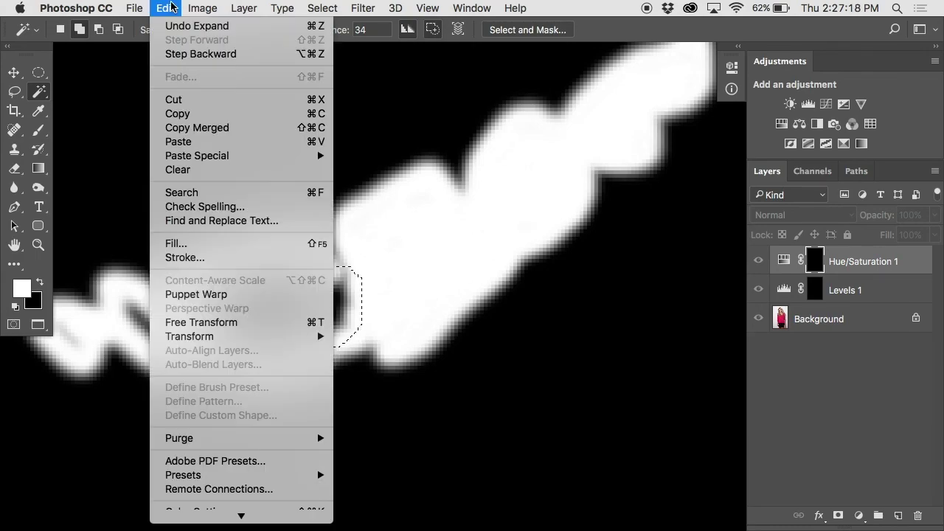
left_click(194, 244)
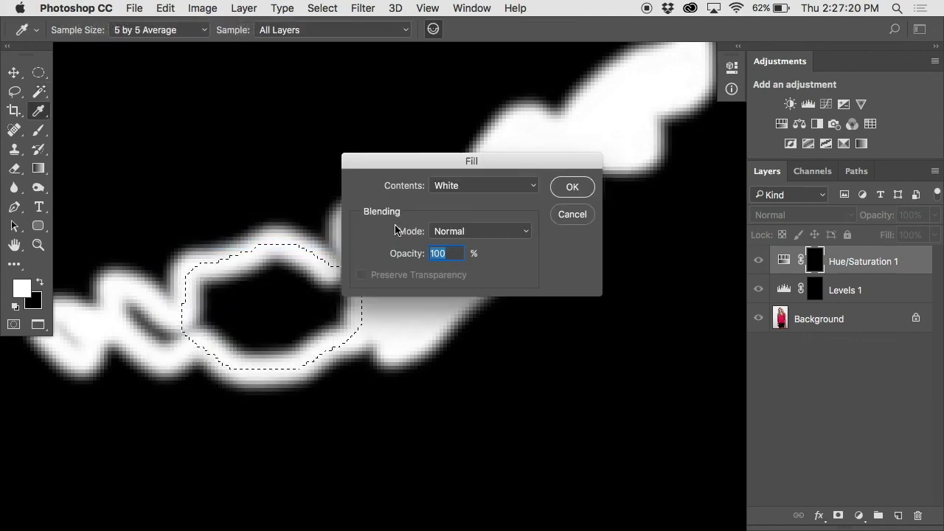
left_click(568, 185)
key("ctrl+d")
- Brush white over the remaining dark gaps in the mask's smaller end teeth, and return to the photo view
key("b")
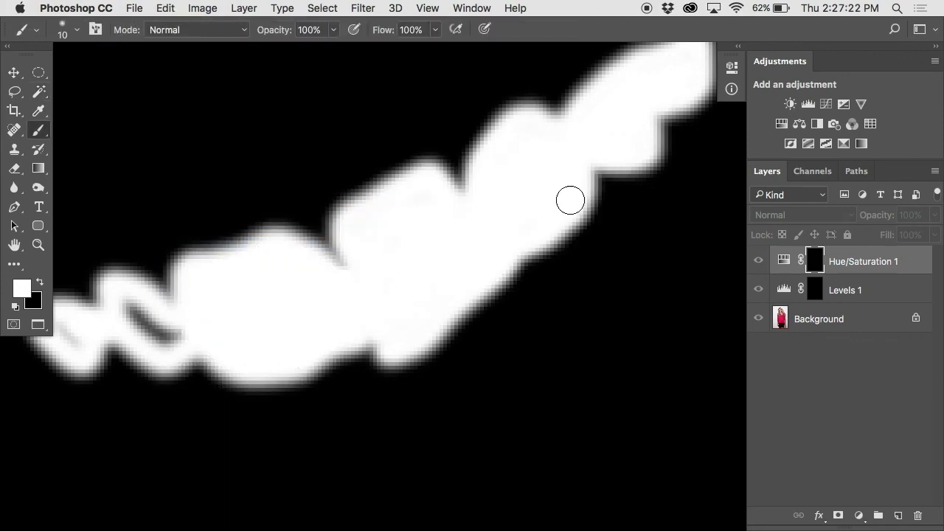
mouse_move(164, 329)
left_mouse_down()
mouse_move(145, 343)
mouse_move(162, 342)
mouse_move(83, 341)
mouse_move(57, 321)
left_mouse_up()
key("ctrl+minus")
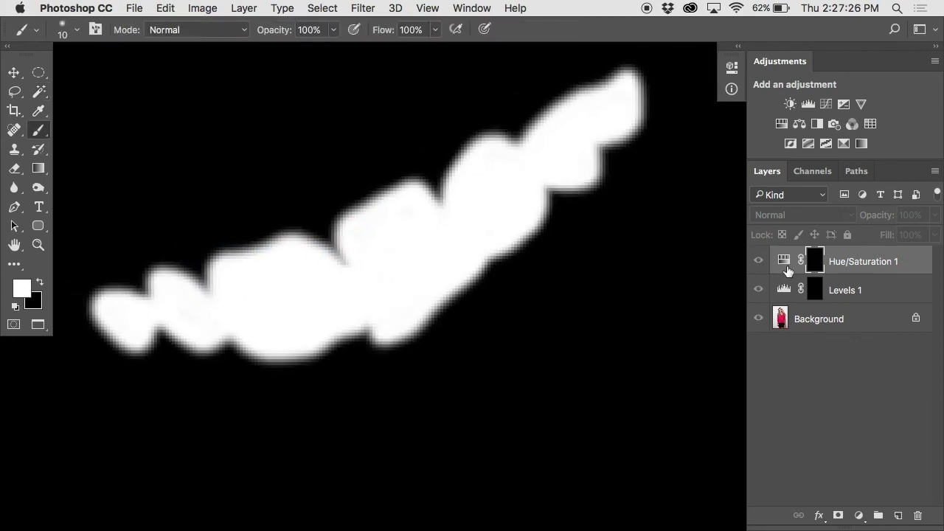
left_click(814, 259, "alt")
key("ctrl+minus")
key("ctrl+minus")
scroll(489, 209, "right", 3)
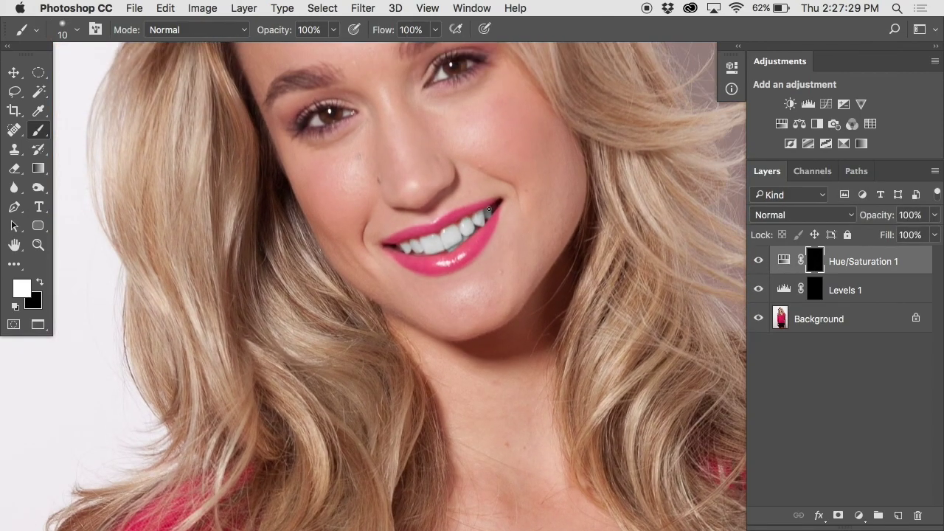
- Try a saturation of -38 on the Hue/Saturation 1 layer, and return it to -100
double_click(783, 260)
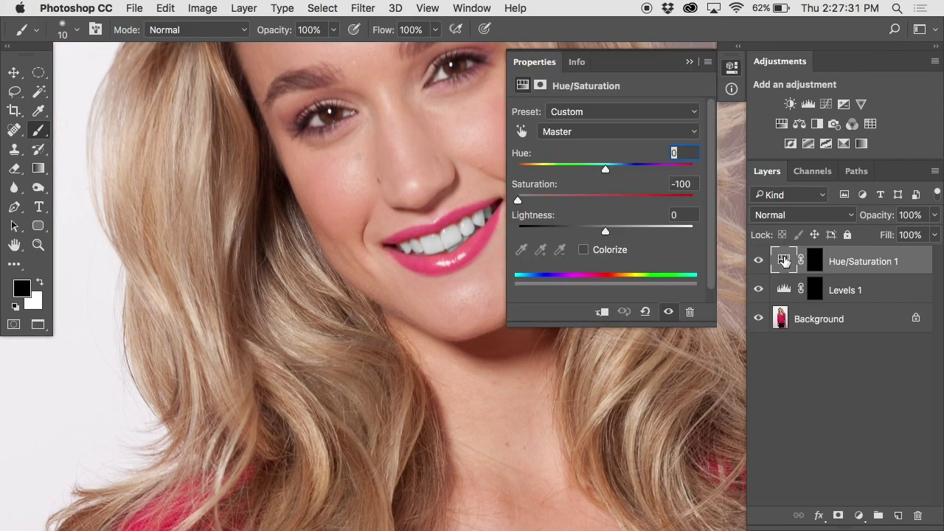
scroll(466, 225, "right", 5)
left_click_drag(518, 200, 573, 202)
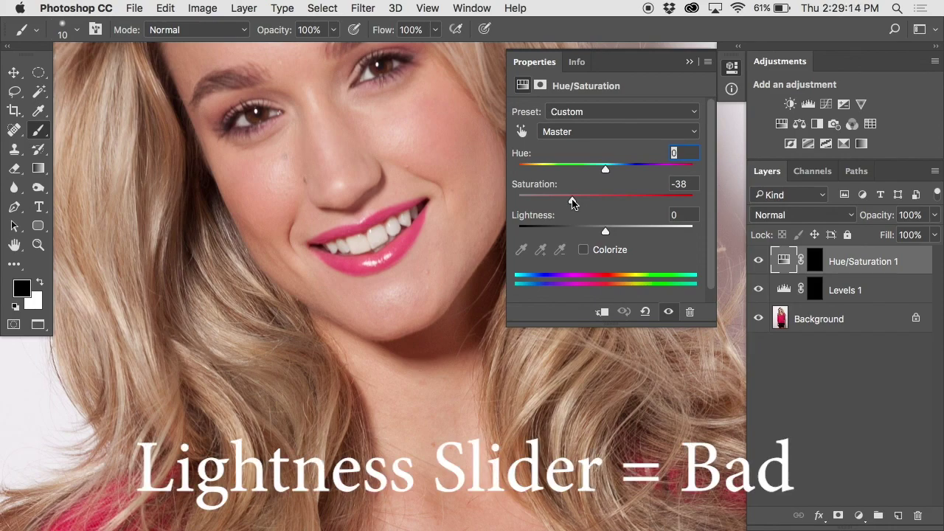
left_click_drag(573, 204, 400, 173)
- Try a second Hue/Saturation adjustment layer with Lightness at +71 and at -74, and delete that layer
scroll(400, 173, "down", 5)
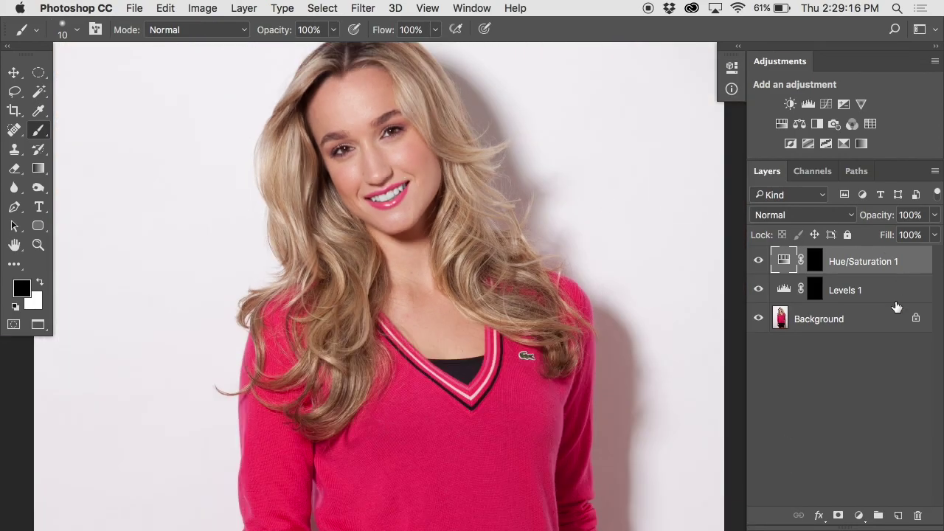
left_click(858, 515)
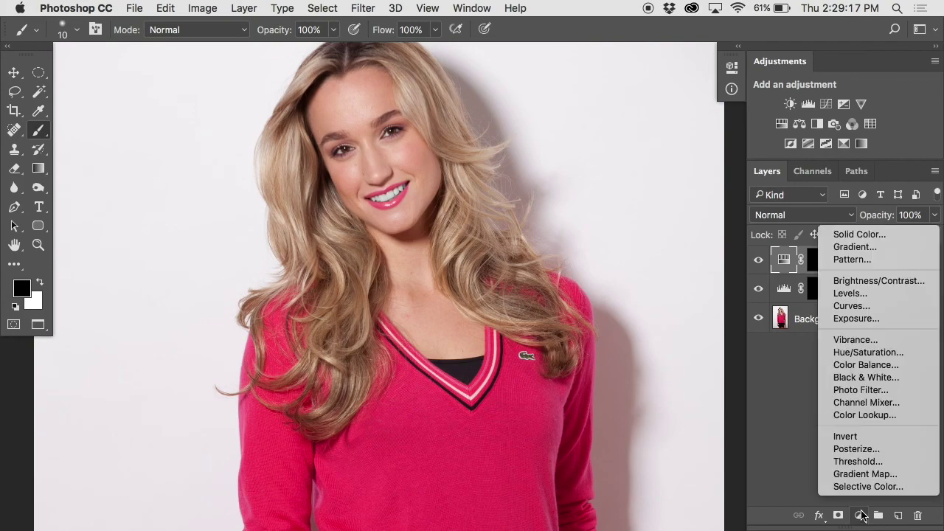
left_click(893, 355)
left_click_drag(605, 230, 667, 232)
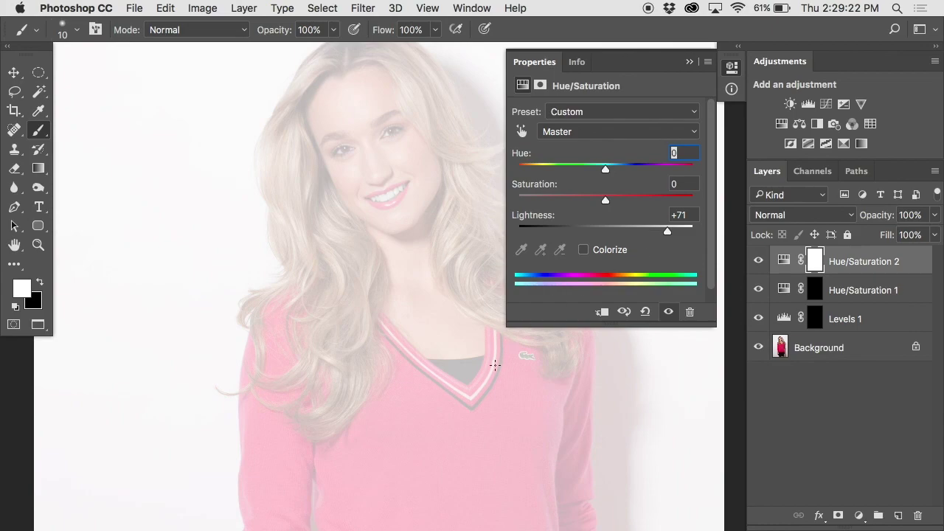
left_click_drag(667, 232, 542, 235)
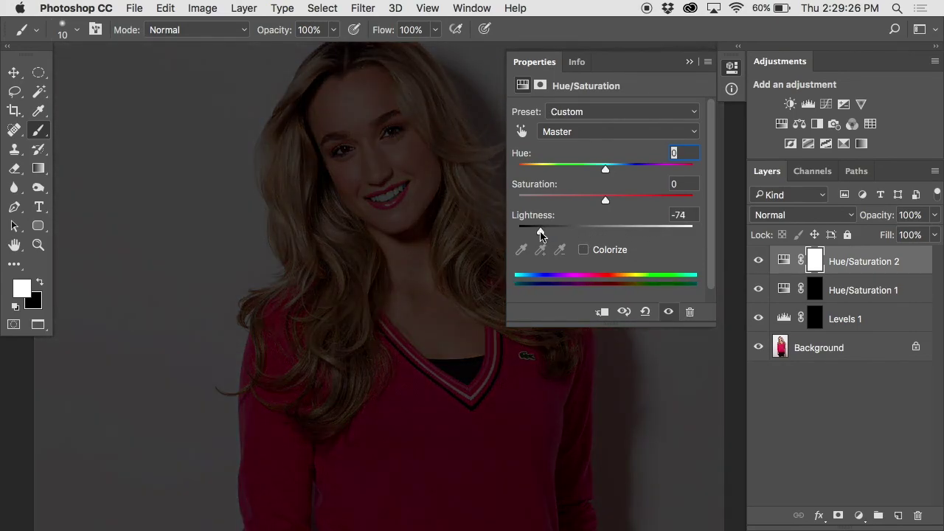
scroll(398, 243, "up", 5)
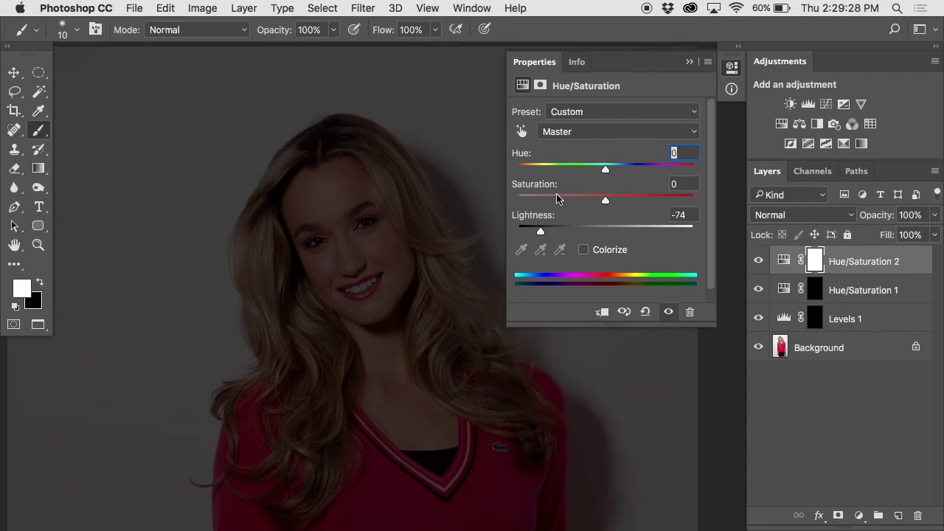
left_click_drag(780, 274, 917, 516)
- Set the Hue/Saturation 1 layer's saturation to -38 for a more natural tooth colour
double_click(784, 259)
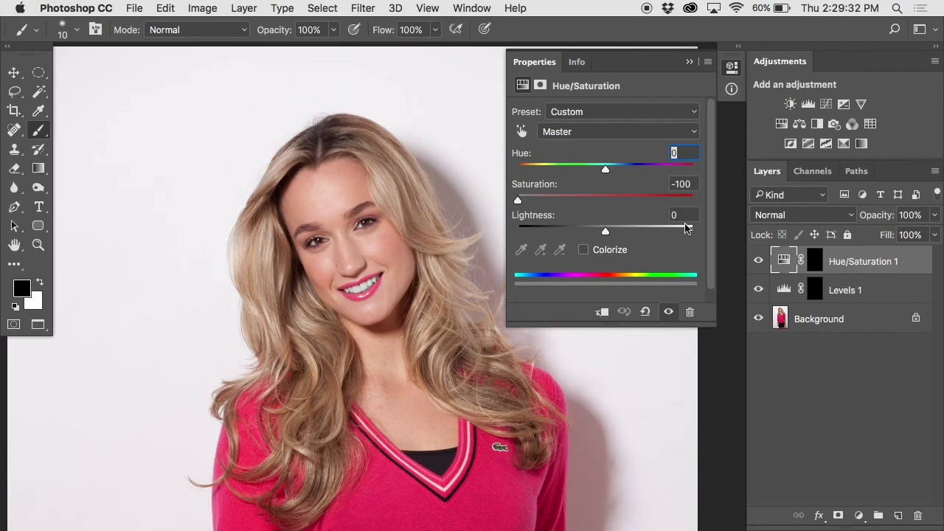
left_click_drag(358, 301, 355, 288)
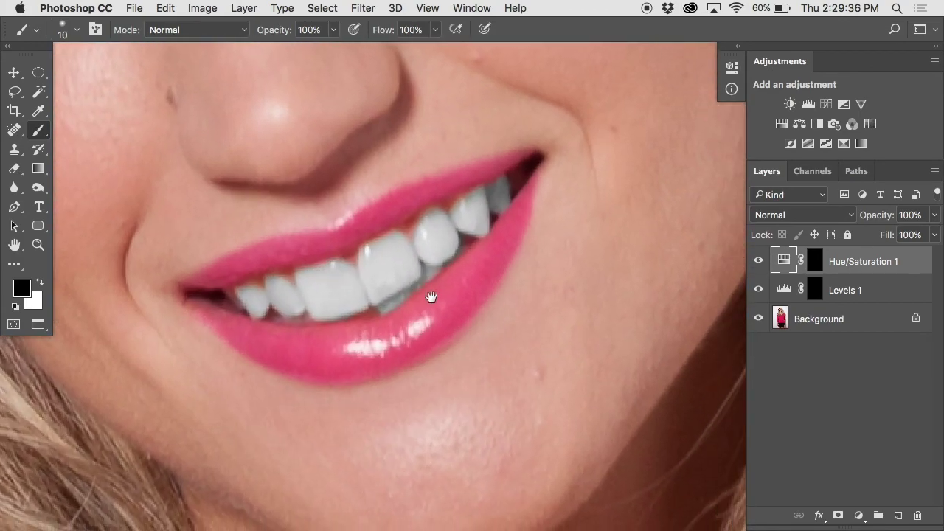
double_click(784, 264)
left_click_drag(517, 199, 574, 201)
left_click_drag(604, 233, 604, 231)
left_click(411, 246, "alt")
left_click(411, 247, "alt")
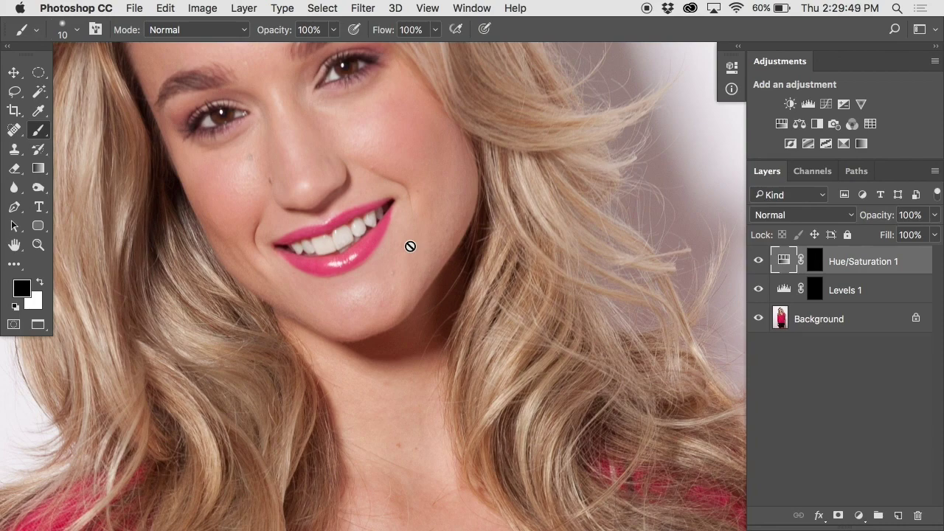
- Add a Levels adjustment layer above Hue/Saturation 1 and brighten its midtones to 1.54
left_click(858, 515)
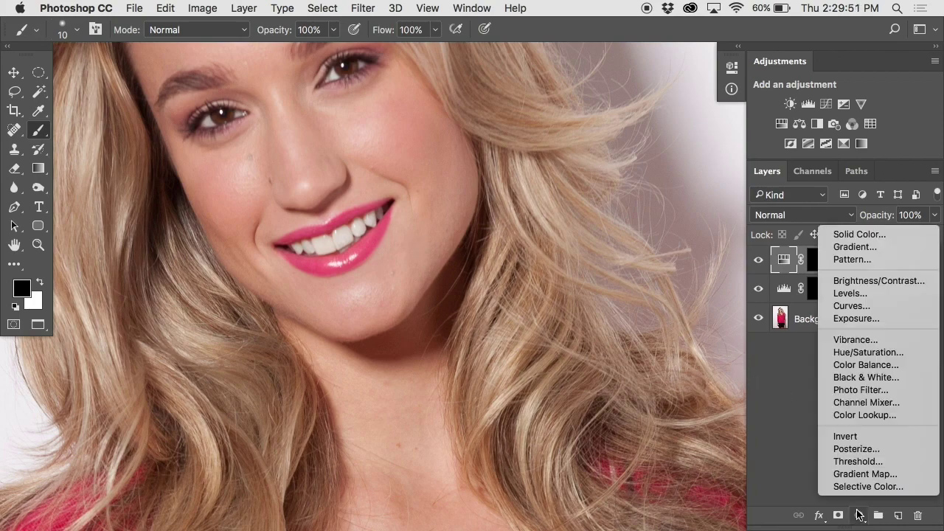
left_click(867, 297)
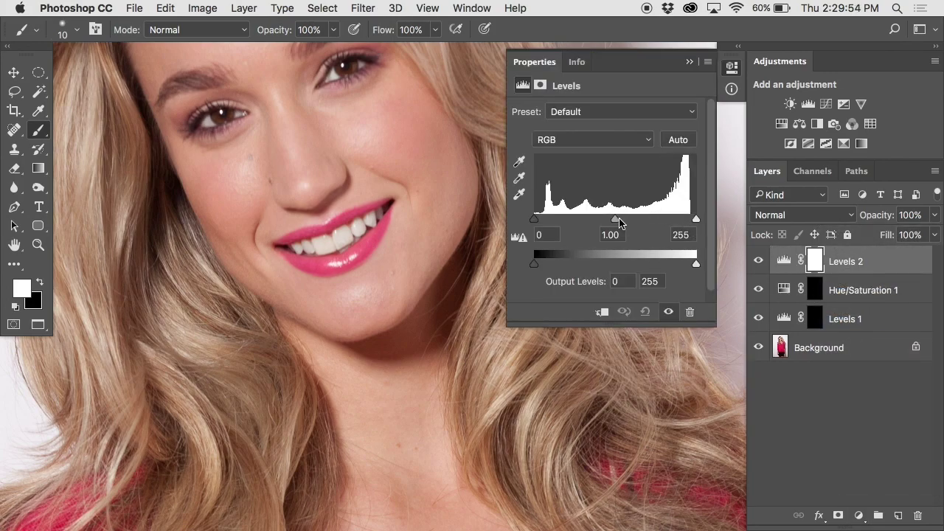
left_click_drag(615, 219, 590, 221)
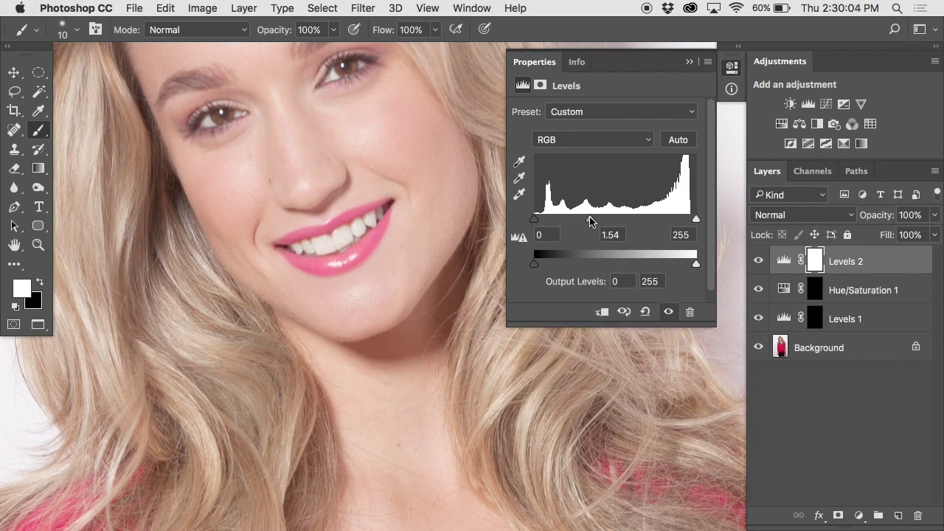
- Inspect the Hue/Saturation 1 teeth mask alone, and copy it onto the Levels 2 layer in place of its white mask
left_click(815, 292, "alt")
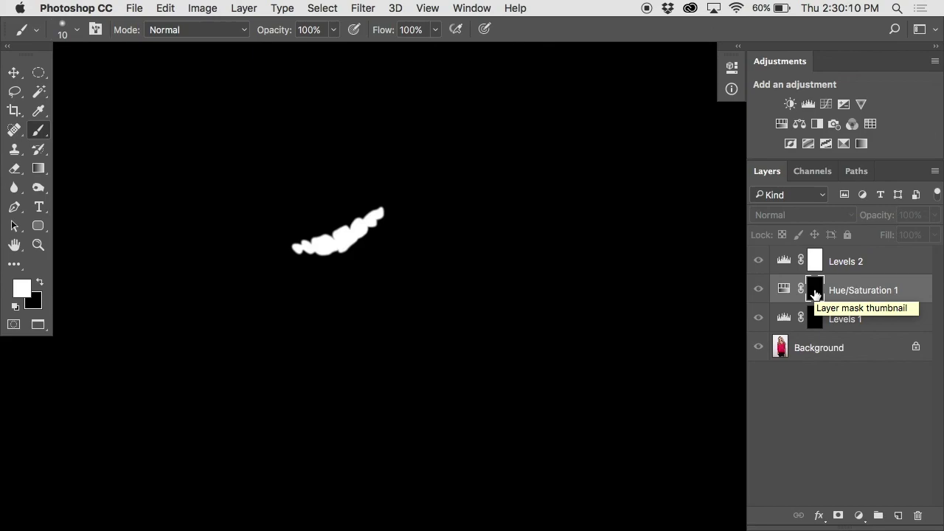
left_click(815, 292, "alt")
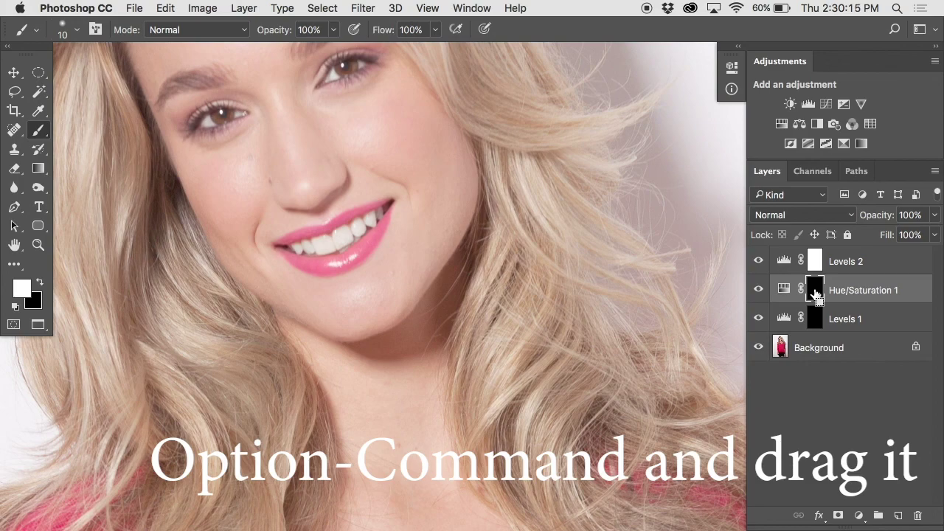
left_click_drag(816, 295, 813, 264)
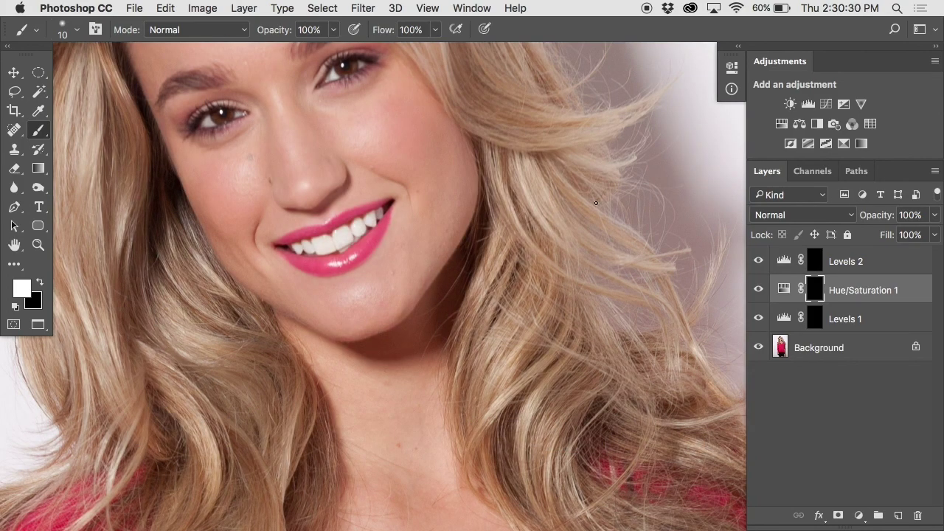
- Reduce the Levels 2 layer's midtone value to 1.21
double_click(784, 264)
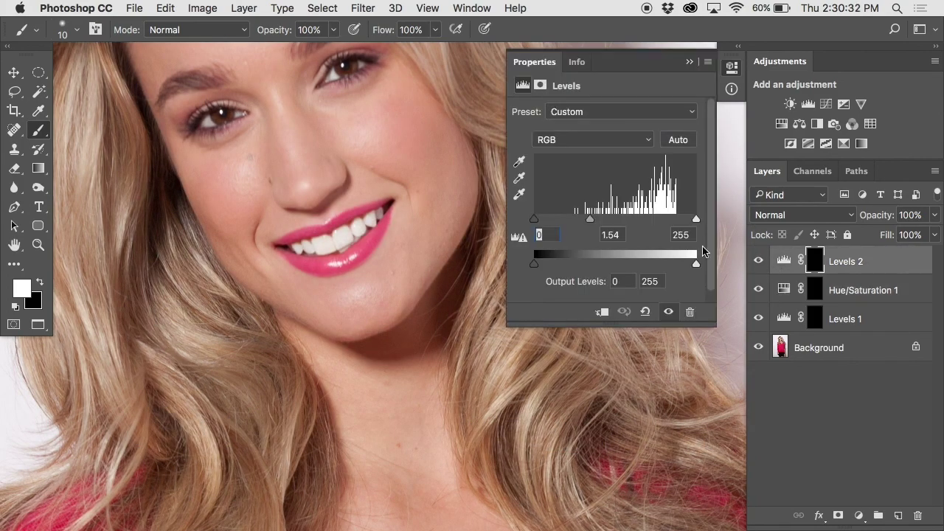
mouse_move(599, 227)
left_mouse_down()
mouse_move(558, 221)
mouse_move(605, 219)
left_mouse_up()
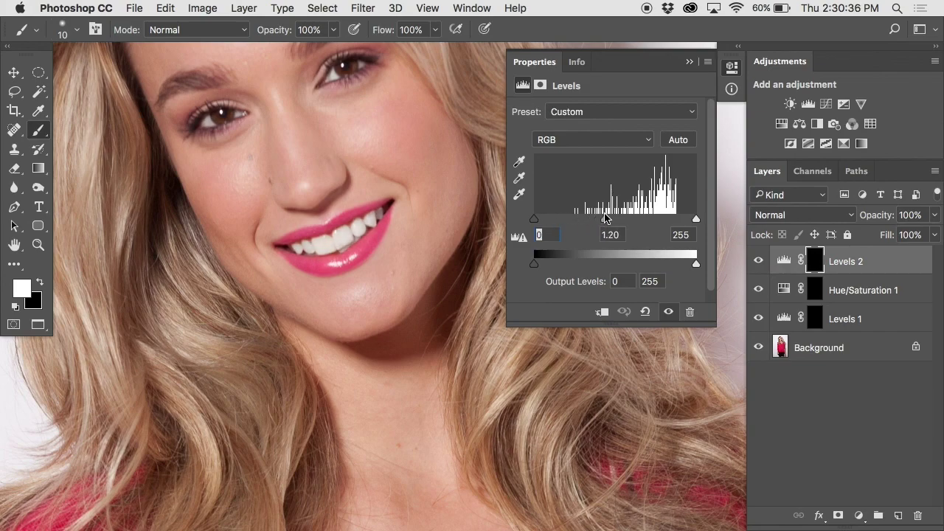
left_click_drag(605, 199, 604, 203)
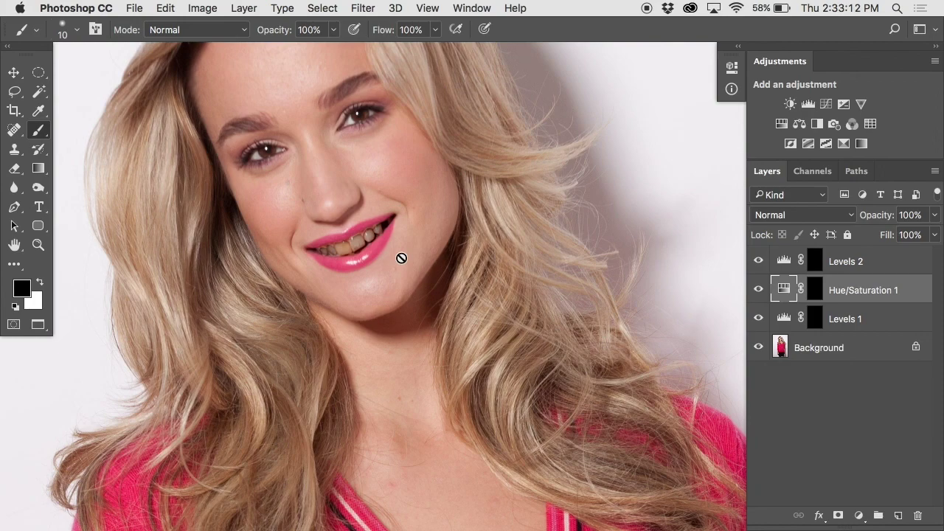
double_click(783, 261)
left_click_drag(611, 223, 603, 220)
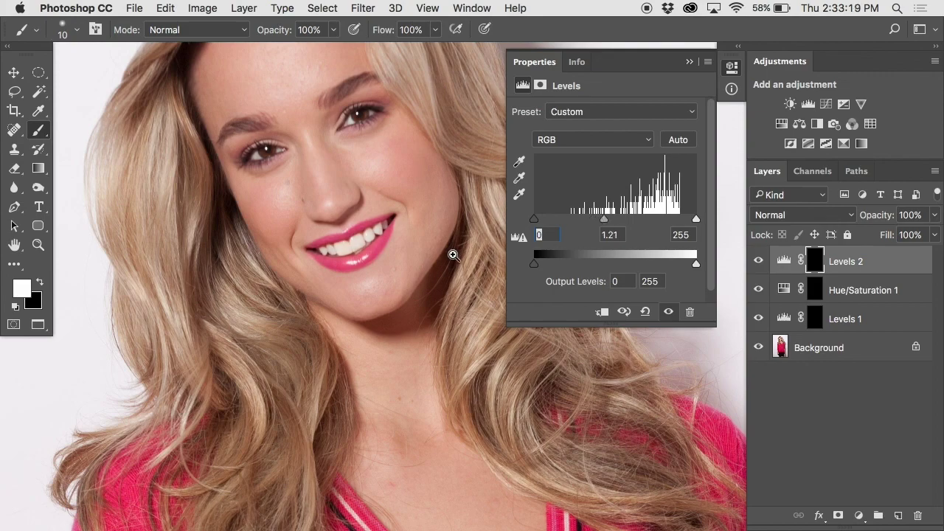
- Darken the Levels 2 midtones slightly further while viewing the smile up close
left_click(454, 254)
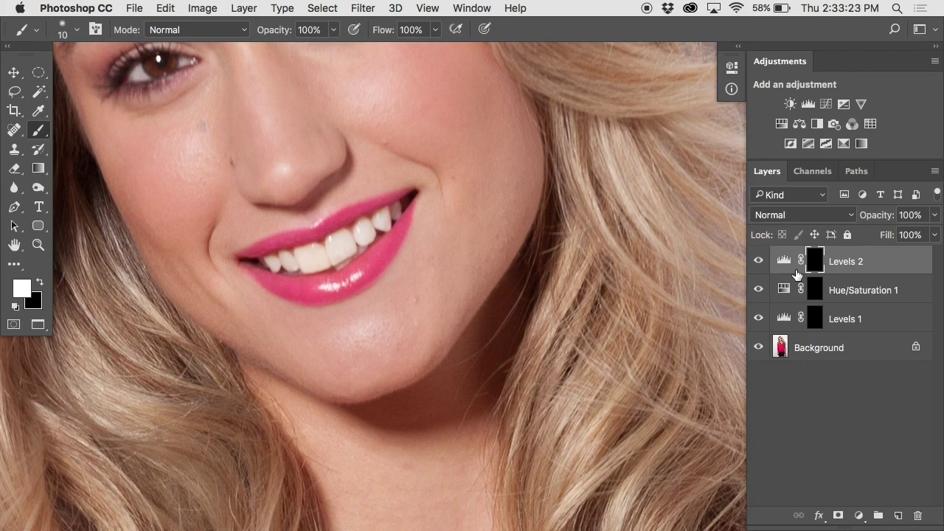
double_click(789, 264)
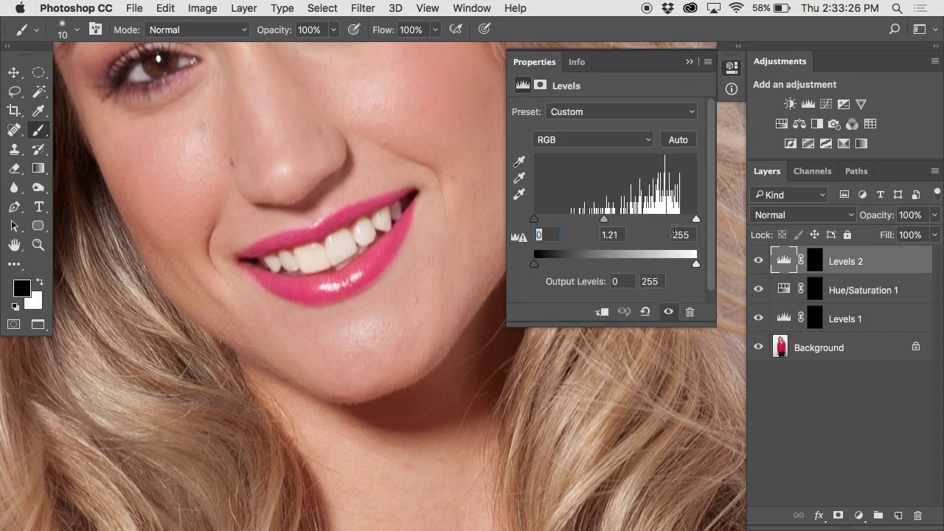
left_click_drag(603, 221, 609, 222)
- Select the Hue/Saturation 1 mask and compare the whitened teeth with the original Background image across the whole smile
left_click(814, 290)
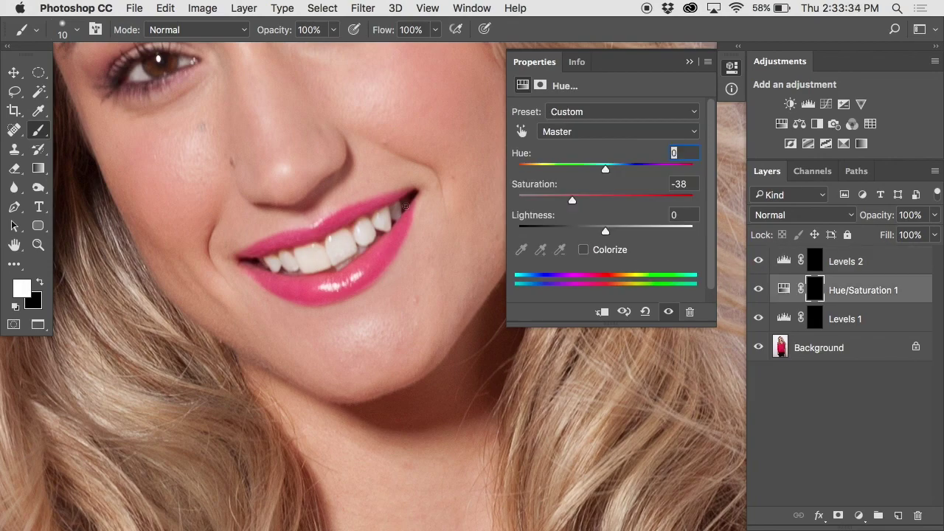
right_click(398, 208)
key("Escape")
left_click(394, 210)
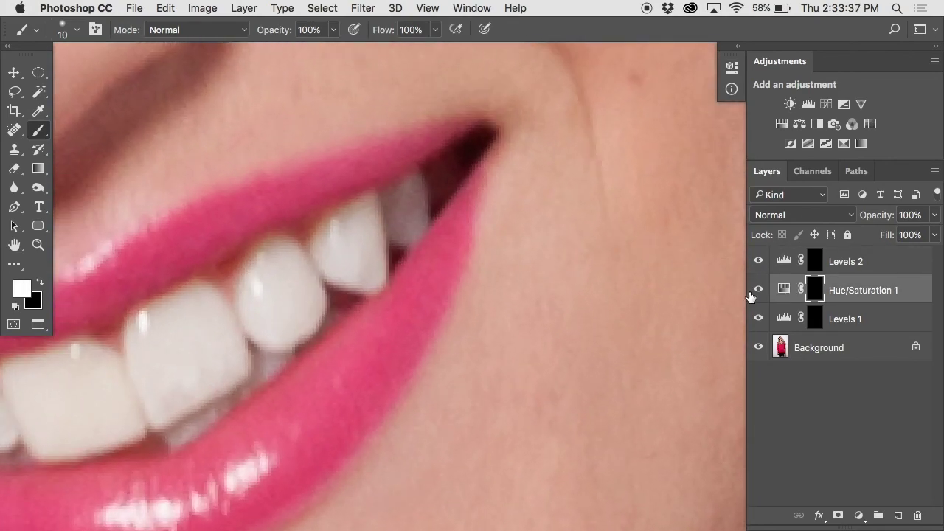
left_click(759, 346, "alt")
left_click(759, 346, "alt")
left_click(760, 347, "alt")
left_click(759, 347, "alt")
left_click_drag(356, 377, 604, 258)
left_click(759, 346, "alt")
left_click(759, 347, "alt")
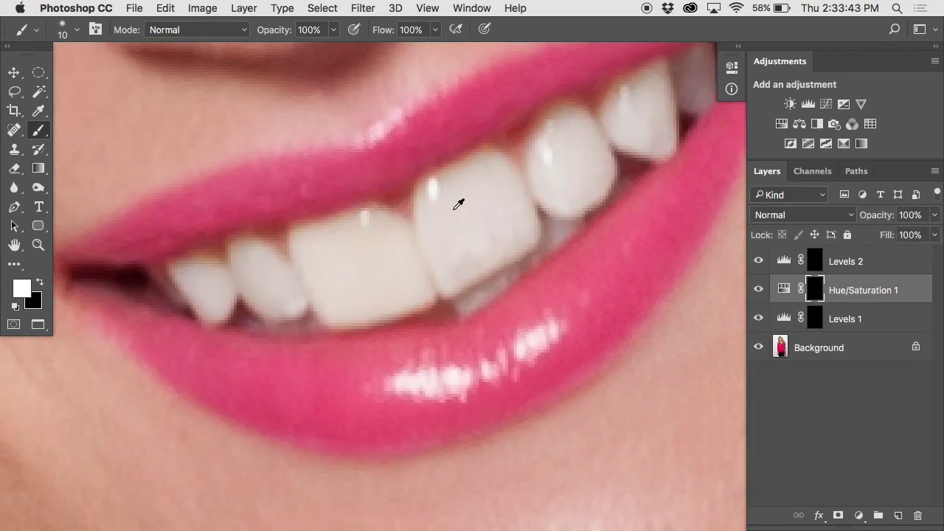
left_click_drag(531, 185, 406, 258)
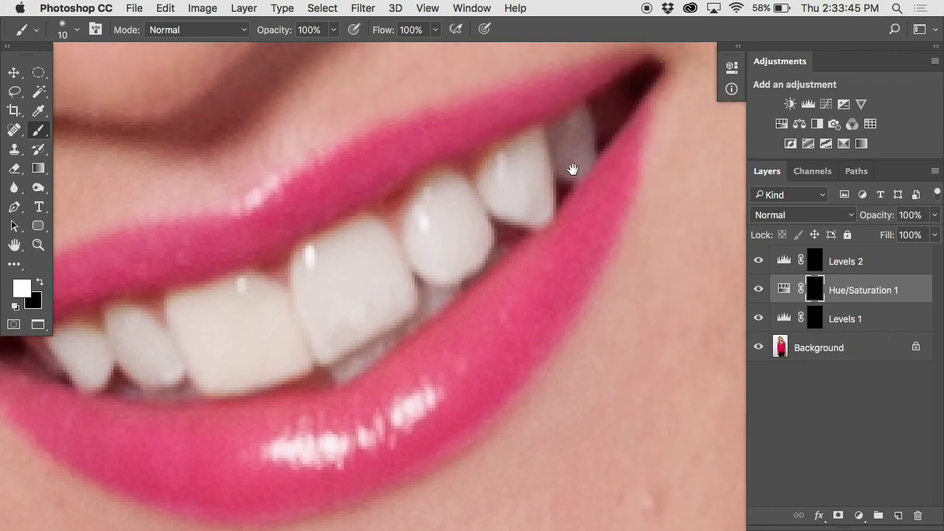
left_click(759, 347, "alt")
left_click(760, 347, "alt")
left_click(759, 347, "alt")
left_click(759, 347, "alt")
- Partly darken the Hue/Saturation 1 mask over the back teeth at its upper end, using a soft 200 px black brush at 50% opacity
left_click(815, 291, "alt")
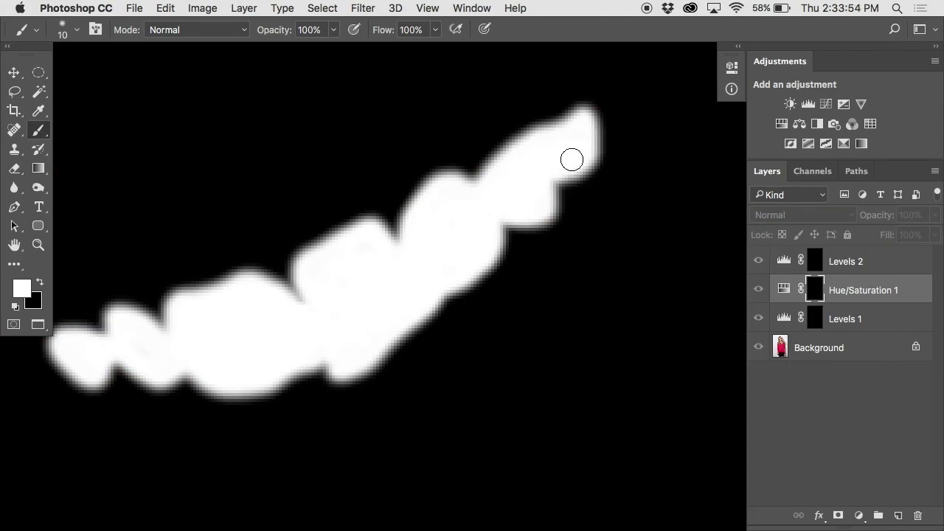
key("bracketright")
key("bracketright")
key("bracketright")
key("bracketright")
key("bracketright")
key("bracketright")
key("bracketright")
key("bracketright")
key("bracketright")
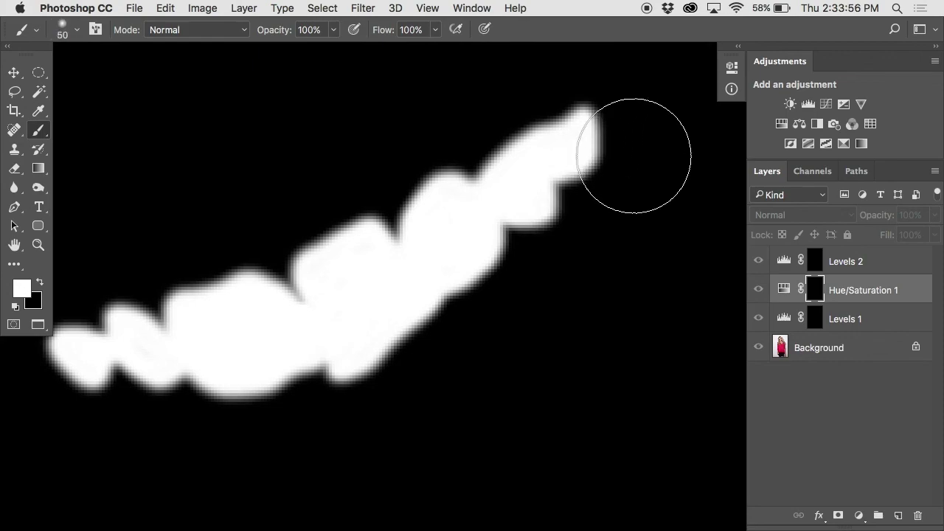
key("bracketright")
key("bracketright")
key("bracketright")
key("bracketright")
key("bracketright")
key("bracketright")
key("bracketleft")
key("bracketleft")
key("x")
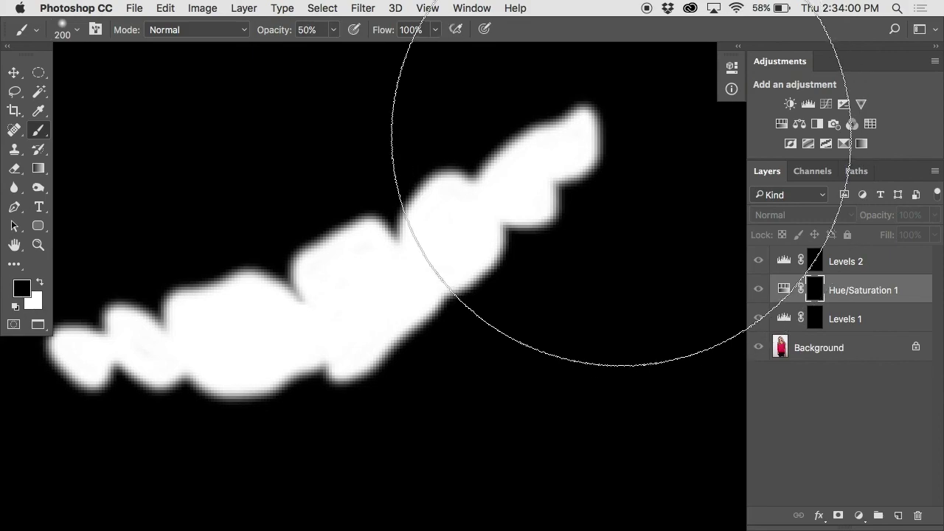
left_click(625, 148)
key("super+z")
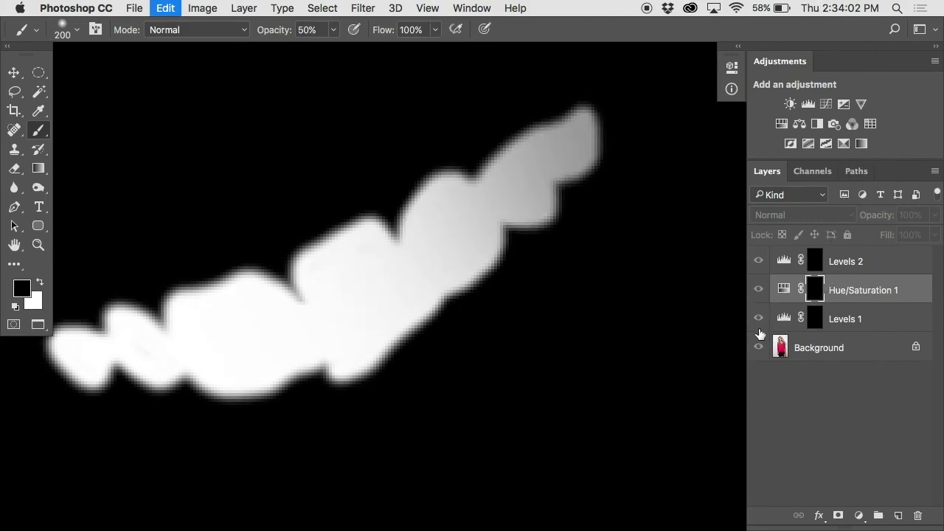
left_click(814, 290, "alt")
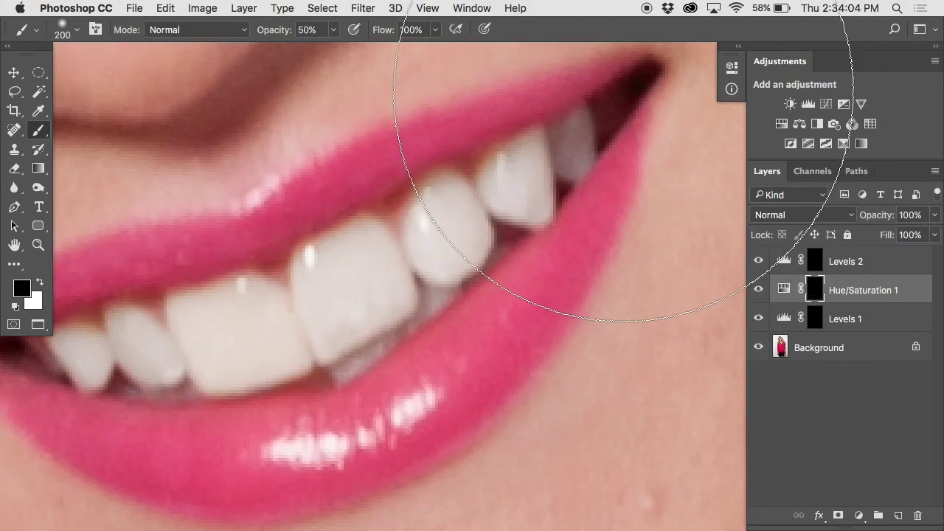
- Select the Levels 2 mask and compare the whitened teeth with the original Background image
left_click(814, 261)
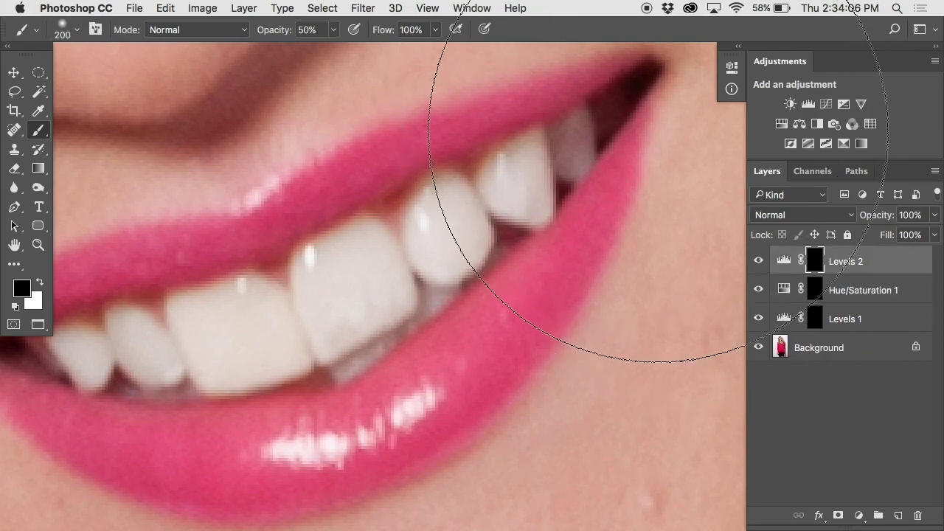
left_click(759, 348, "alt")
left_click(759, 348, "alt")
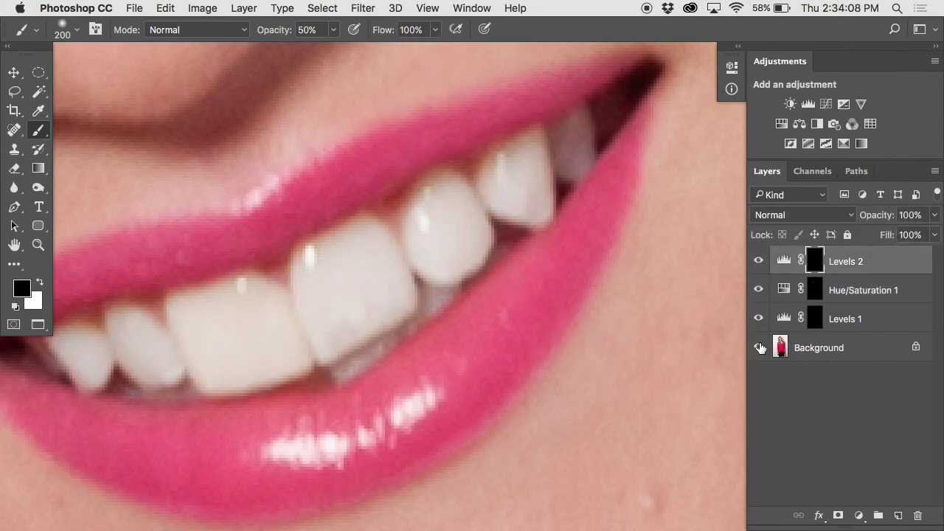
- Reduce the brush to 100 px for the opposite mouth corner, inspect the Levels 2 mask alone, and compare the teeth with the original
scroll(520, 295, "left", 5)
key("bracketleft")
key("bracketleft")
key("bracketleft")
key("bracketleft")
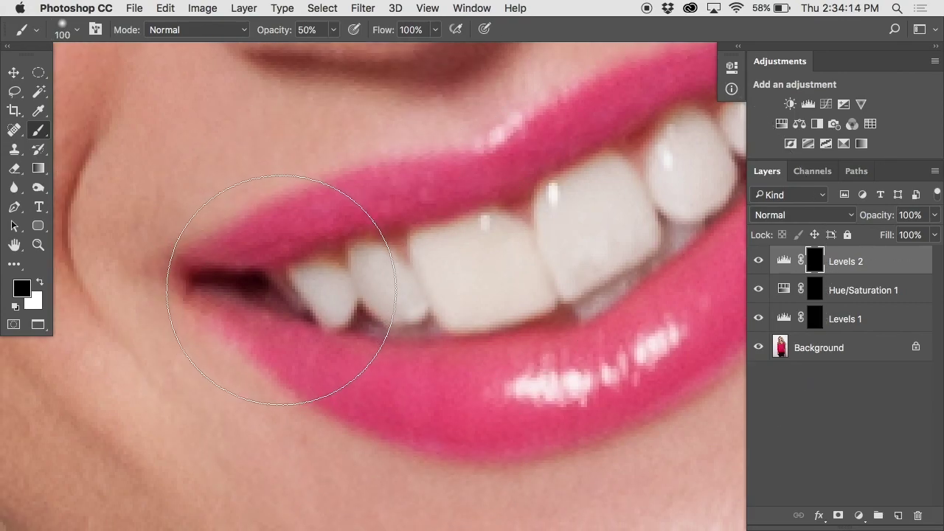
left_click(814, 260, "alt")
left_click(813, 261, "alt")
left_click(759, 348, "alt")
left_click(759, 347, "alt")
- Set the black brush to 9 px at 100% opacity and select the Hue/Saturation 1 mask with the whole smile in view
key("super+minus")
key("bracketleft")
key("bracketleft")
key("bracketleft")
key("bracketleft")
key("bracketleft")
key("bracketleft")
key("bracketleft")
key("bracketleft")
key("bracketleft")
key("bracketleft")
key("bracketleft")
key("bracketleft")
key("bracketleft")
key("bracketleft")
key("0")
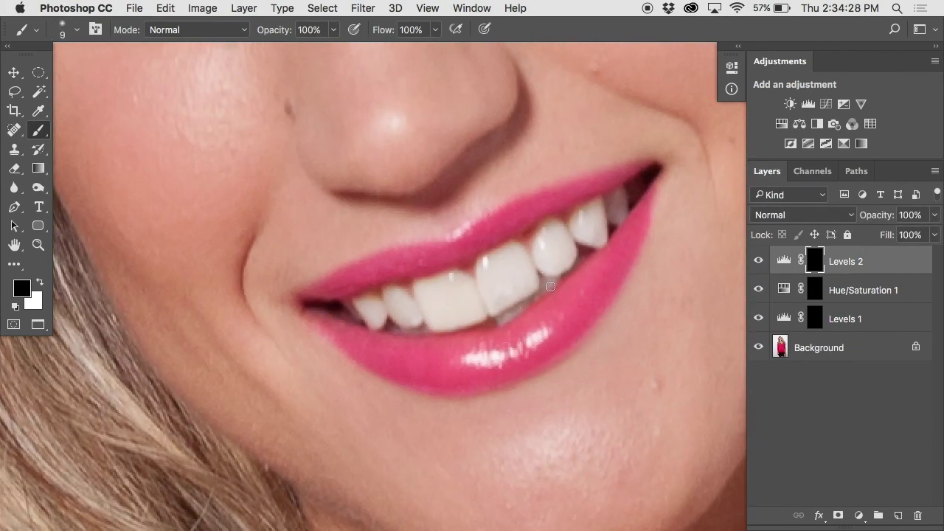
left_click(813, 288)
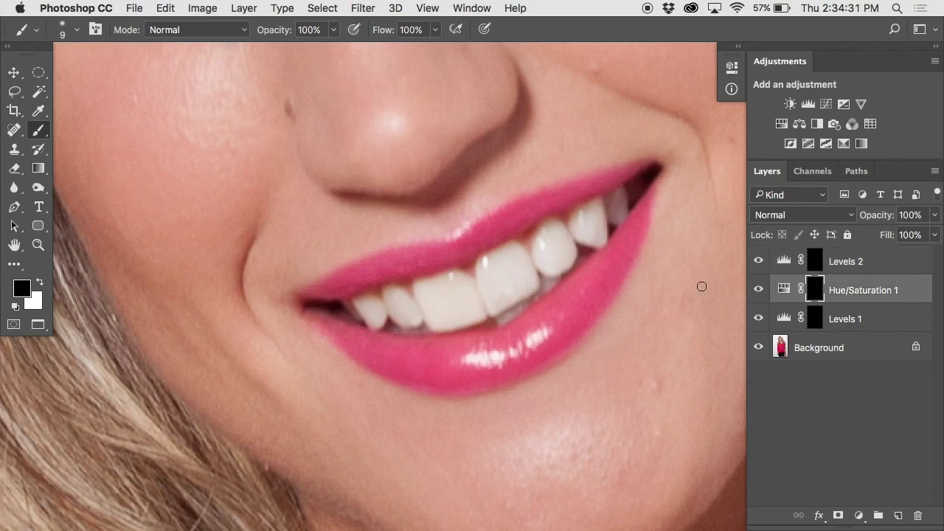